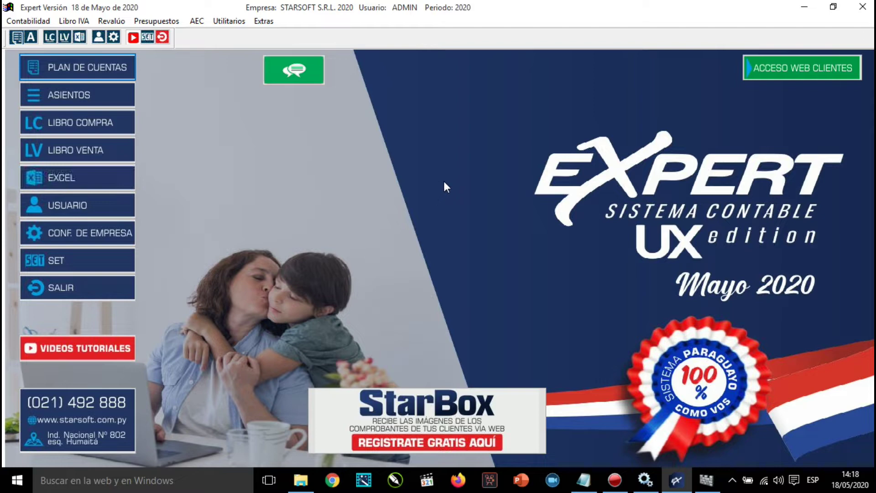
# Review the invoice, credit note, operating cost and alert settings in the AEC configuration and confirm them
pyautogui.click(197, 22)
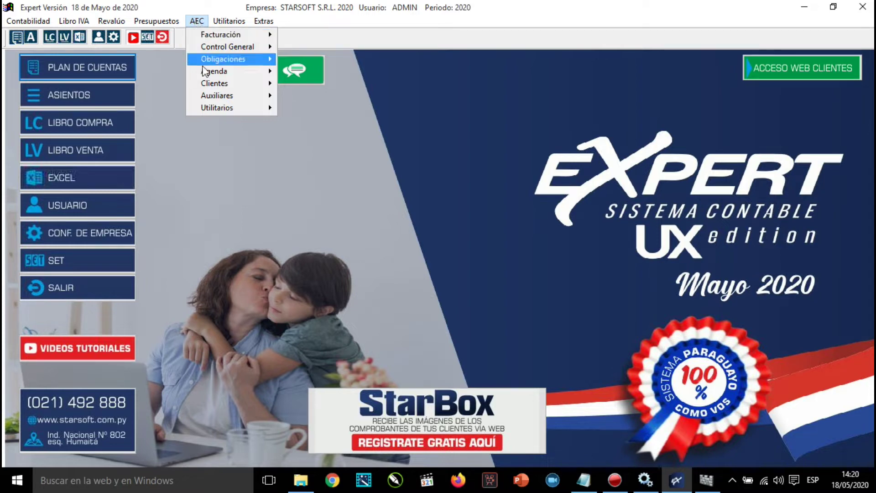
pyautogui.moveTo(216, 111)
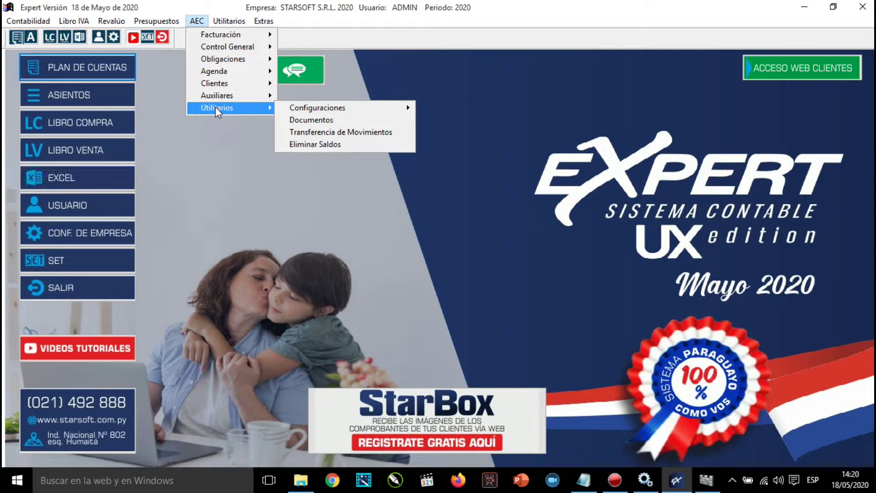
pyautogui.moveTo(336, 111)
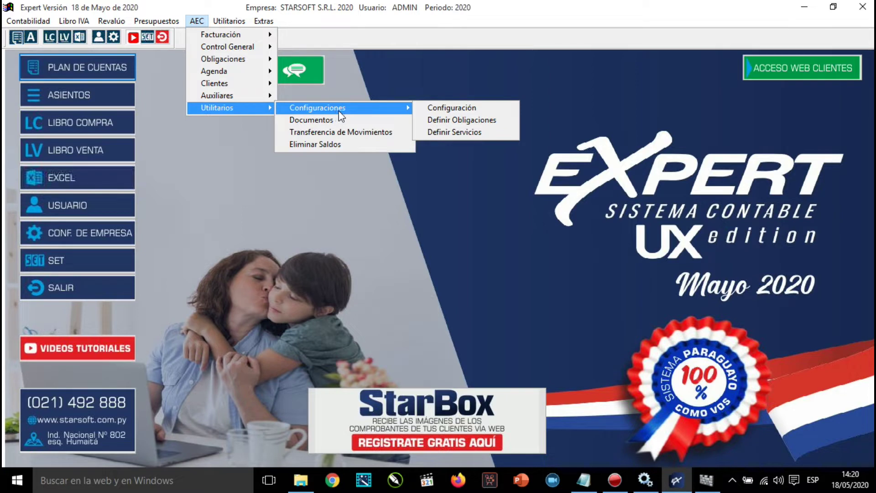
pyautogui.click(490, 109)
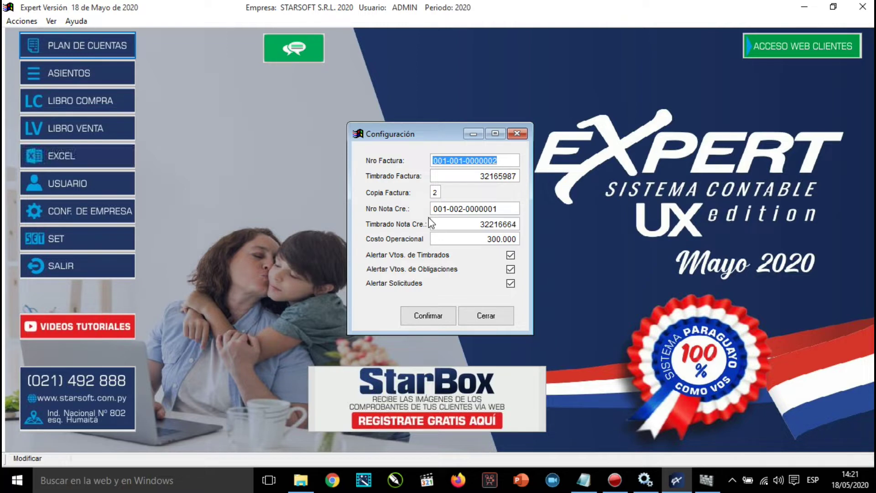
pyautogui.press('Tab')
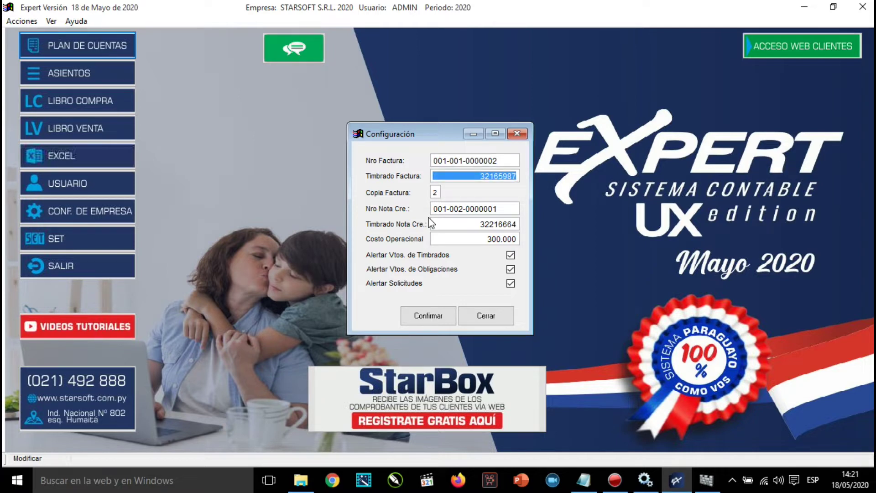
pyautogui.press('Tab')
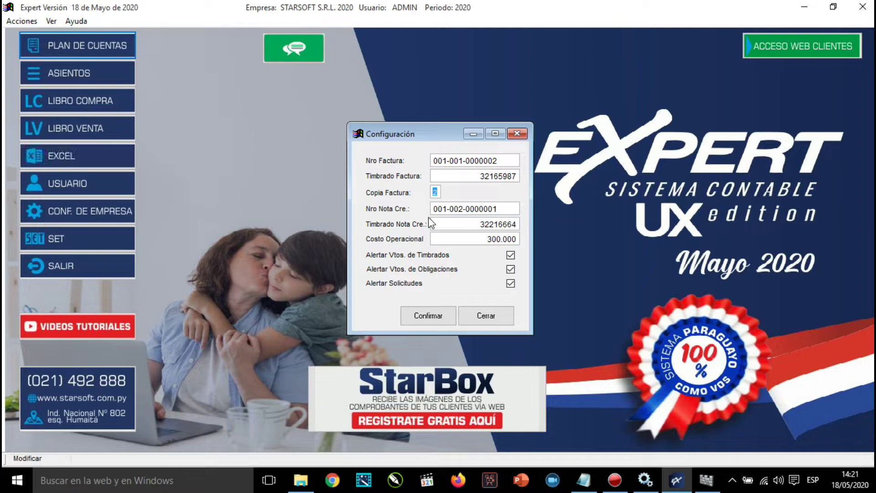
pyautogui.press('Tab')
pyautogui.press('Tab')
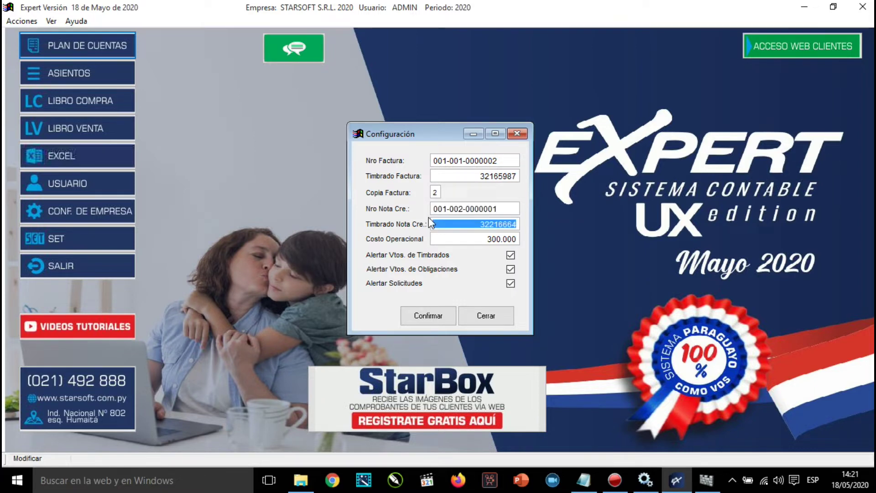
pyautogui.press('Tab')
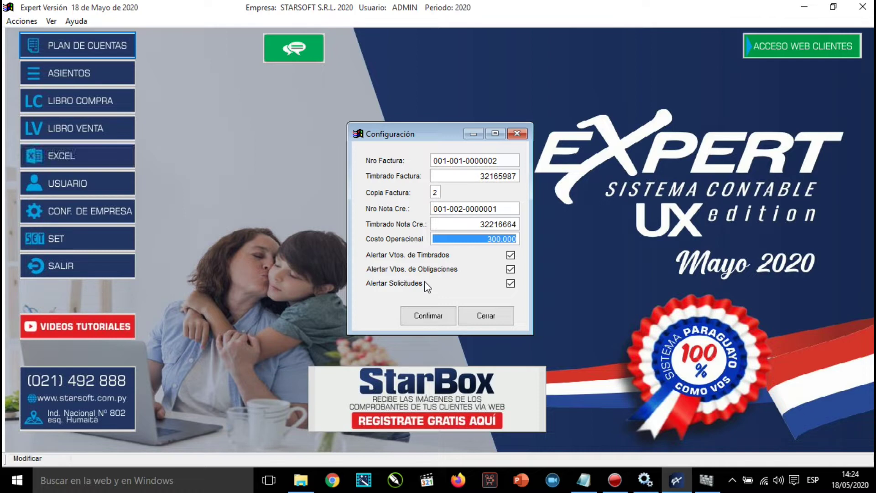
pyautogui.click(425, 315)
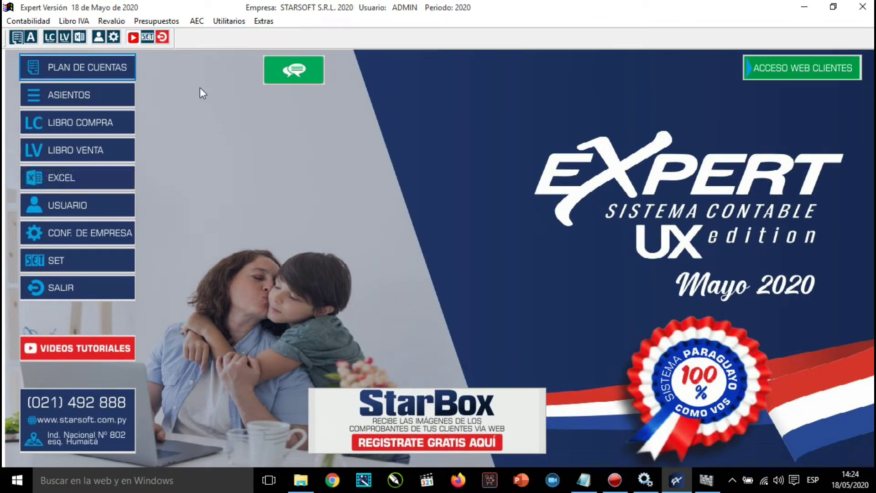
# Open the AEC utilities' list for defining obligations
pyautogui.click(196, 21)
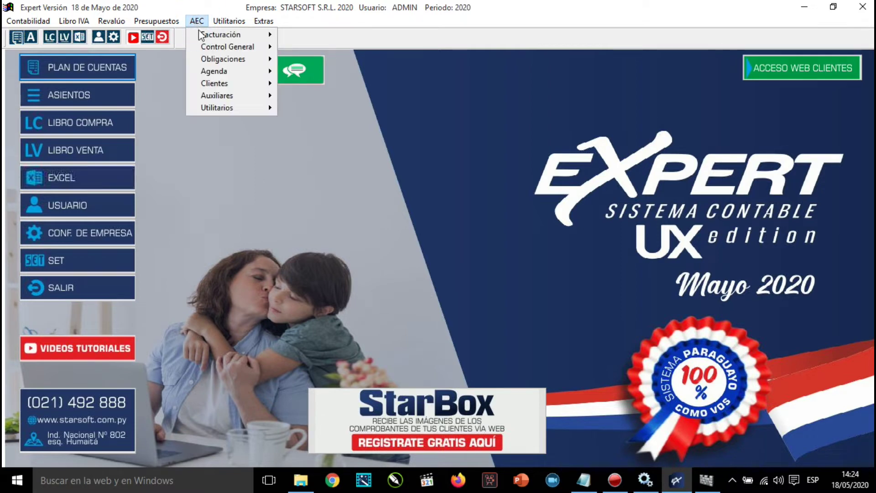
pyautogui.moveTo(207, 108)
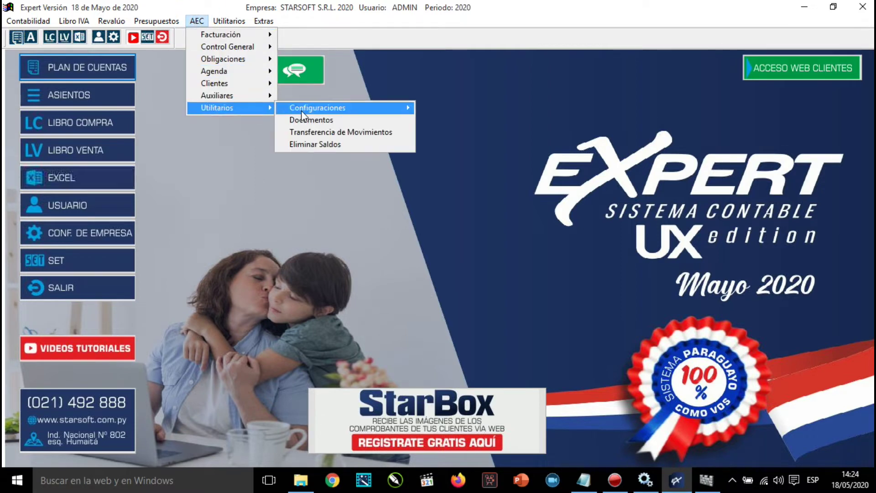
pyautogui.moveTo(342, 112)
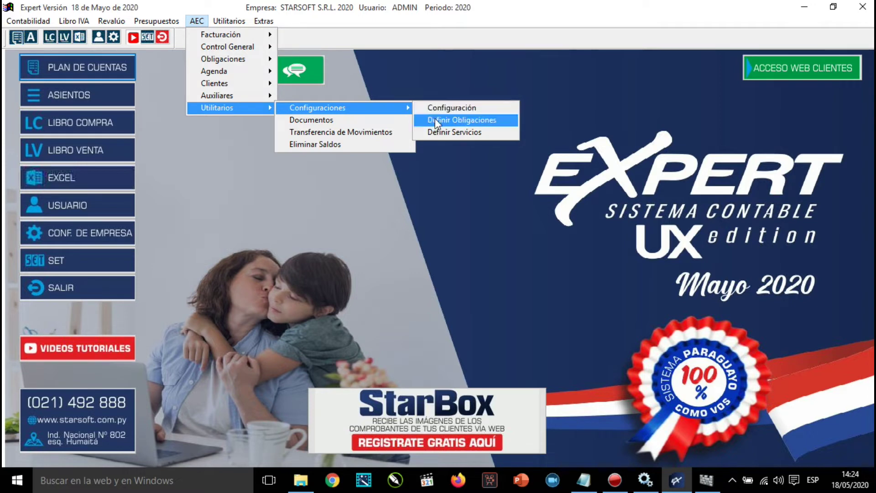
pyautogui.click(506, 122)
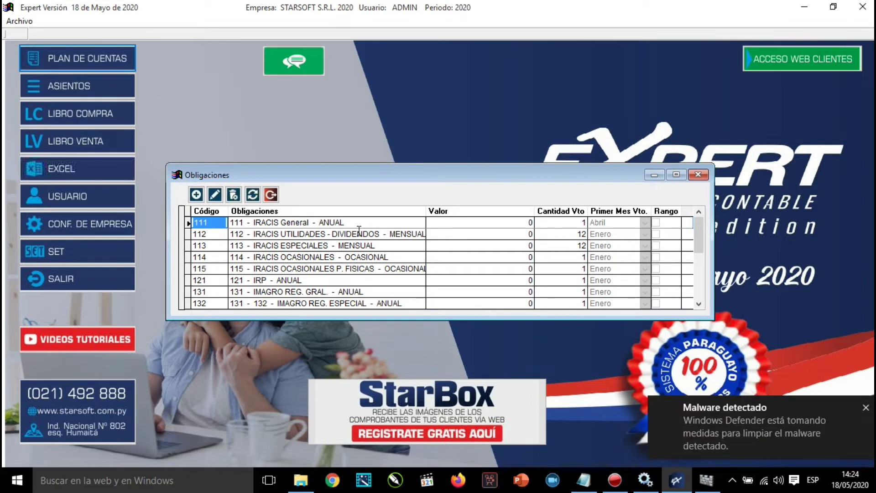
# Examine the predefined tax obligations in the list, such as the IRACIS and IRP entries
pyautogui.click(237, 223)
pyautogui.click(250, 234)
pyautogui.click(252, 245)
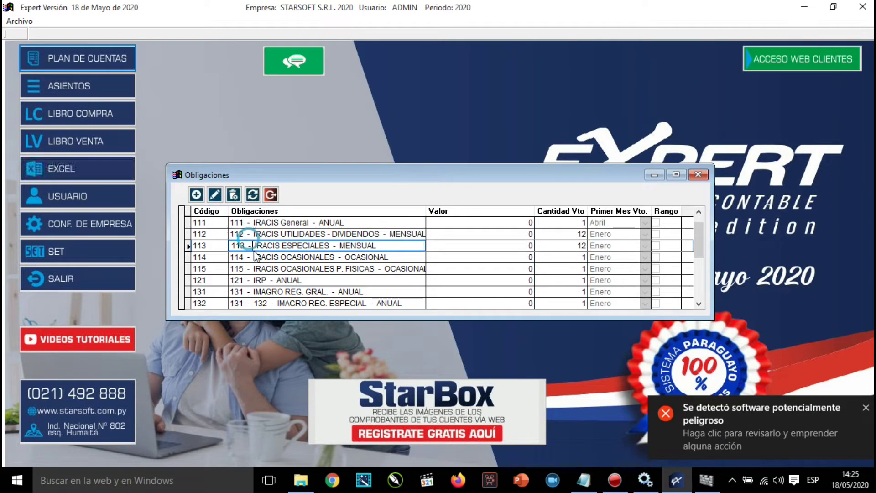
pyautogui.click(254, 256)
pyautogui.click(262, 279)
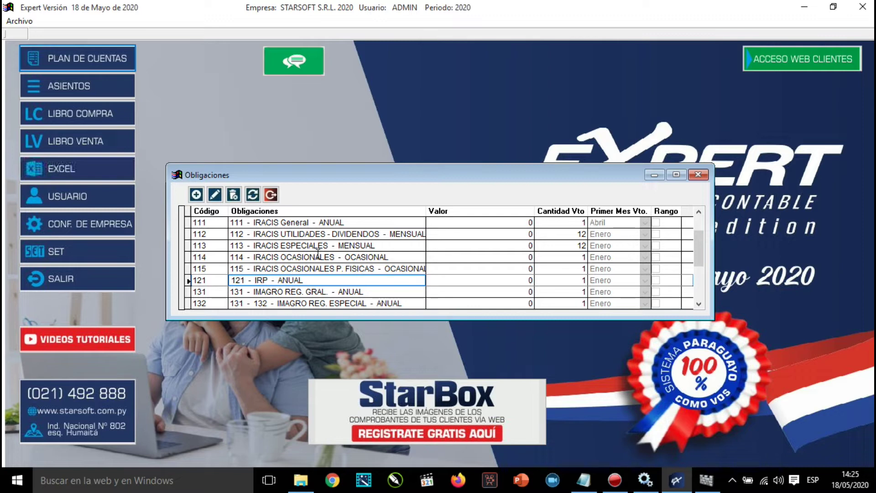
pyautogui.press('End')
pyautogui.click(275, 222)
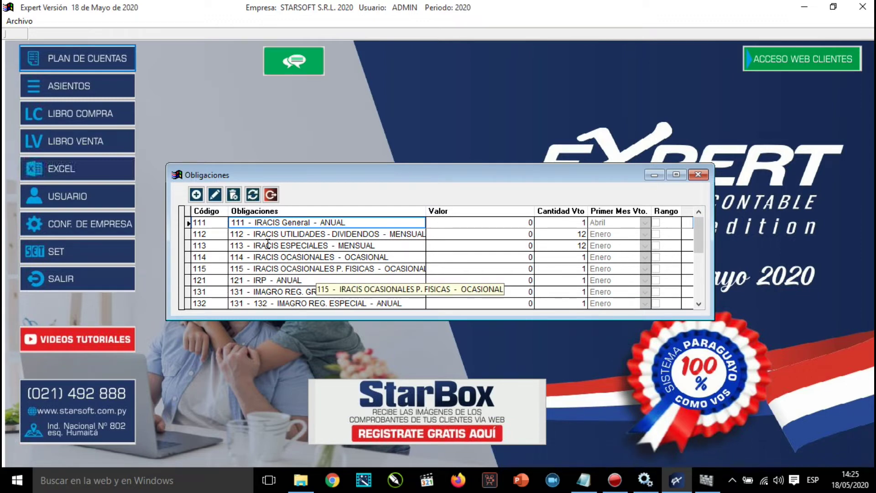
# Start a new obligation with code 001 and the description "obli de nro 133 oajsdkj"
pyautogui.click(196, 194)
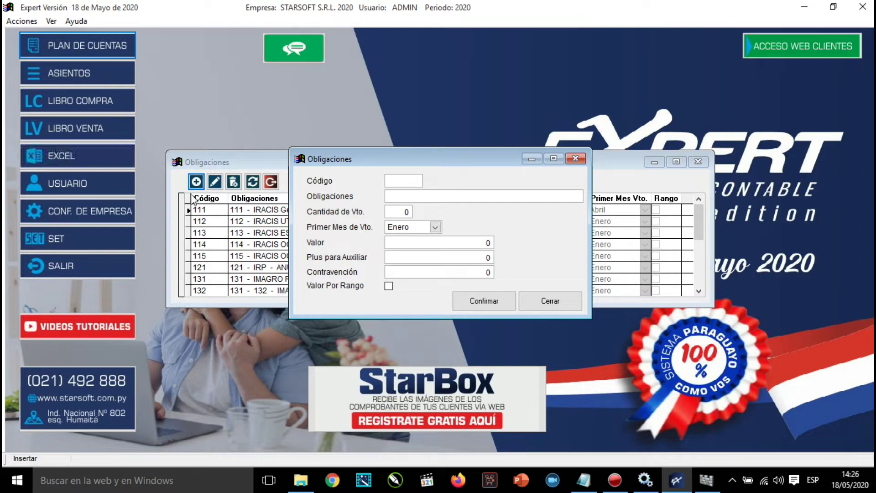
pyautogui.write('001')
pyautogui.press('Return')
pyautogui.write('obli de nro 133')
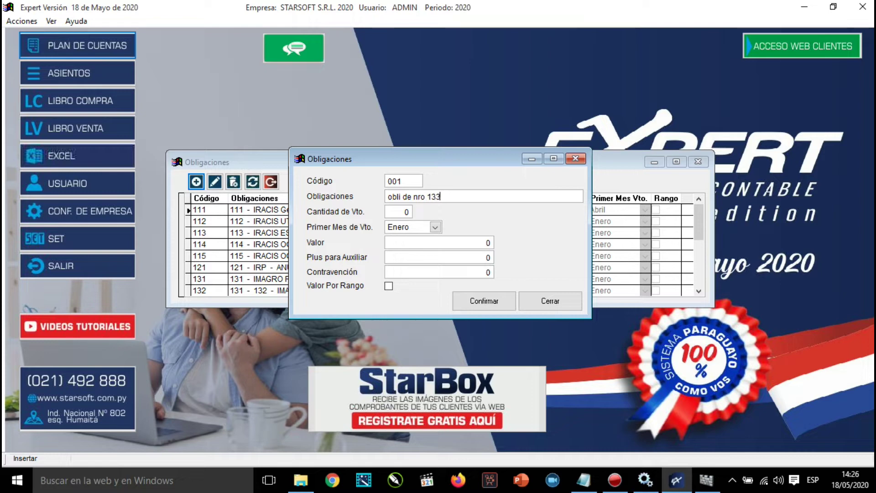
pyautogui.write(' oajsdkj')
pyautogui.press('Tab')
# Set the new obligation's number of due dates to 3 and its first due month to Diciembre
pyautogui.write('3')
pyautogui.press('Tab')
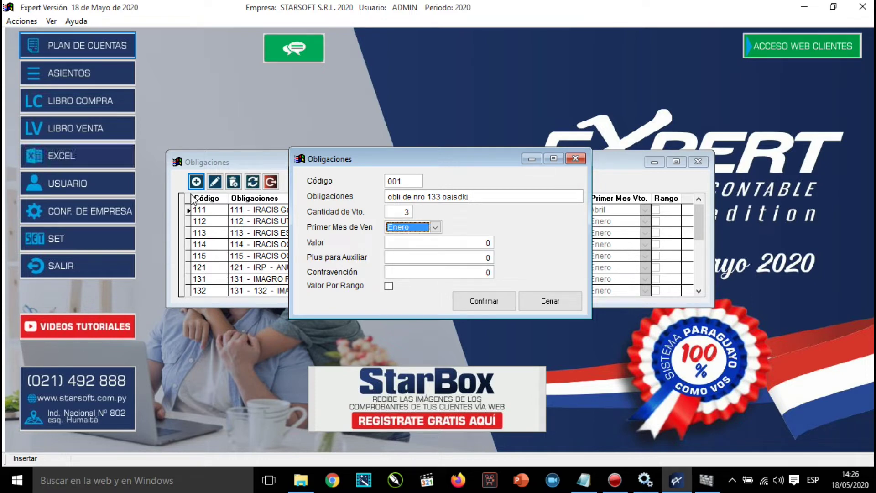
pyautogui.hotkey('alt', 'Down')
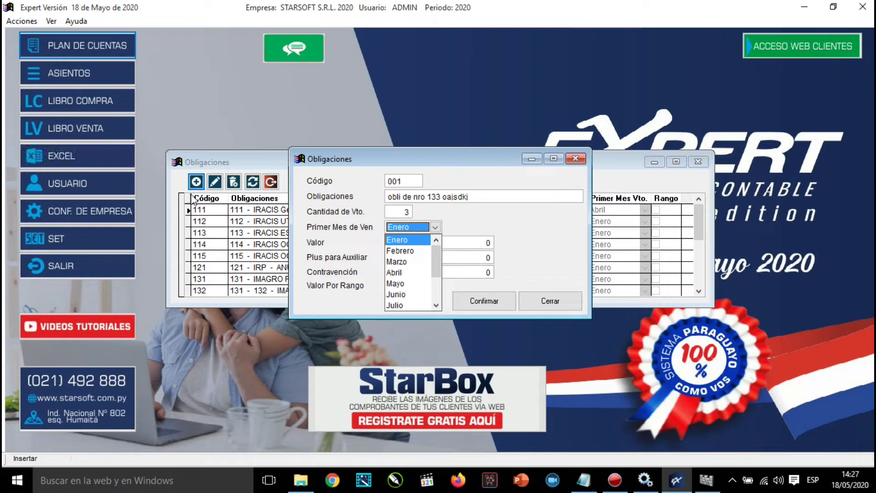
pyautogui.press('End')
# Set the obligation's number of due dates to 1 and its due month to Enero
pyautogui.hotkey('shift', 'Tab')
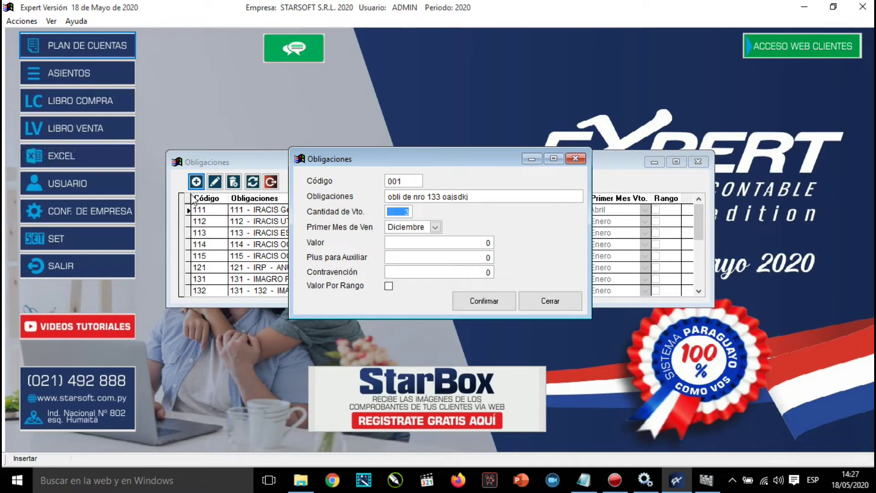
pyautogui.write('1')
pyautogui.press('Tab')
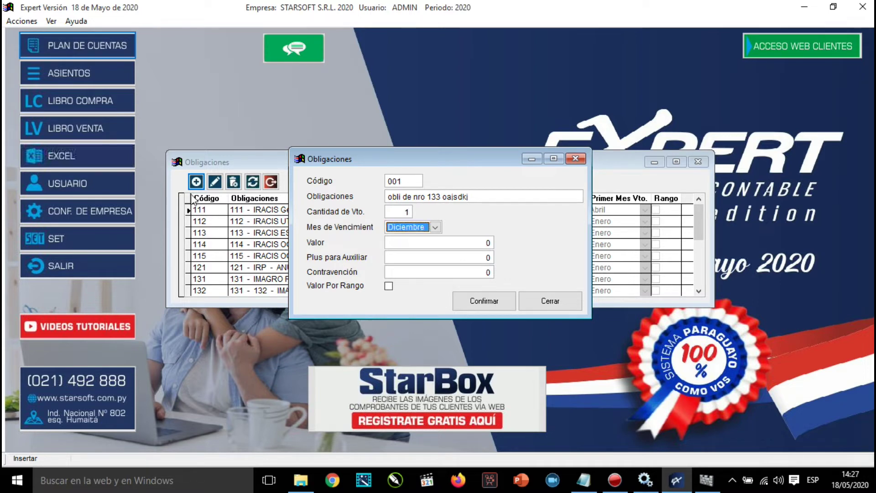
pyautogui.hotkey('alt', 'Down')
pyautogui.press('Up')
pyautogui.press('Up')
pyautogui.press('Up')
pyautogui.press('Up')
pyautogui.press('Up')
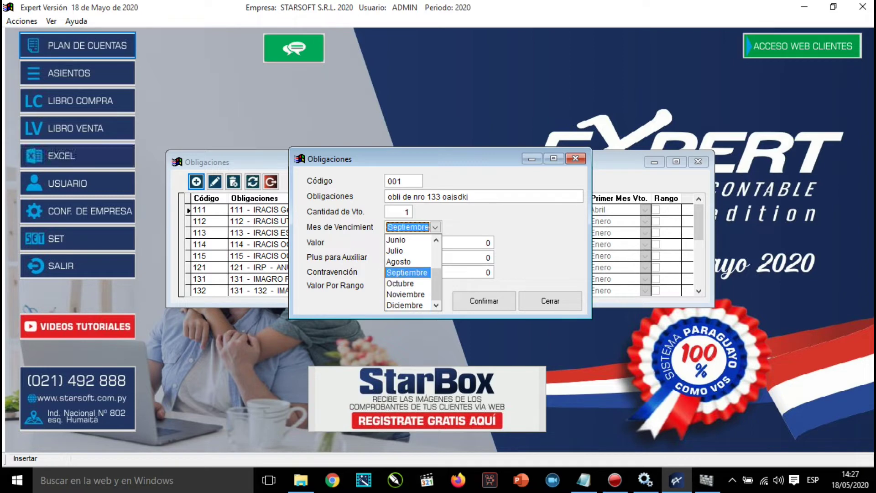
pyautogui.press('Up')
pyautogui.press('Up')
pyautogui.press('Up')
pyautogui.press('Up')
pyautogui.press('Up')
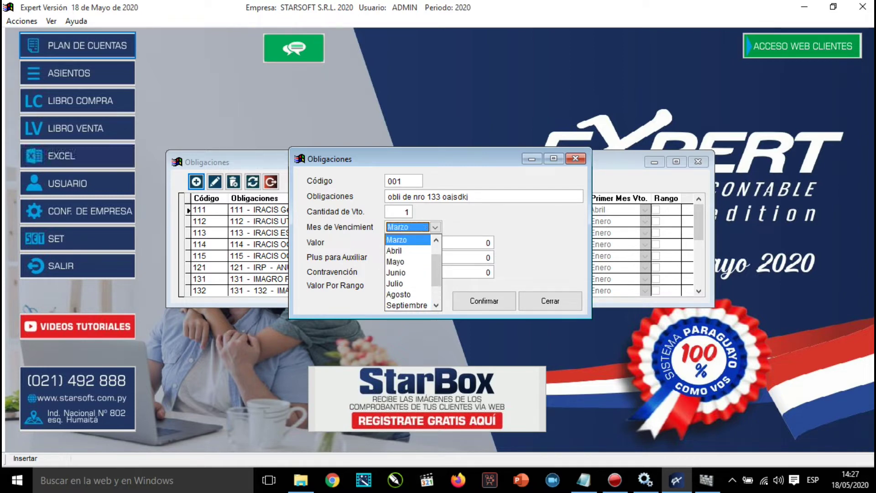
pyautogui.press('Up')
pyautogui.press('Return')
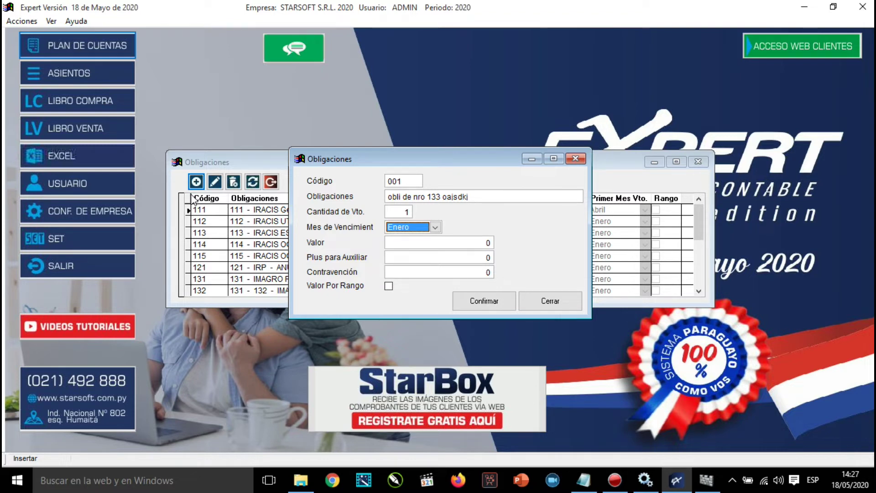
# Enter a value of 60.000, an assistant bonus (Plus para Auxiliar) of 15.000 and a contravention amount of 50.000
pyautogui.press('Tab')
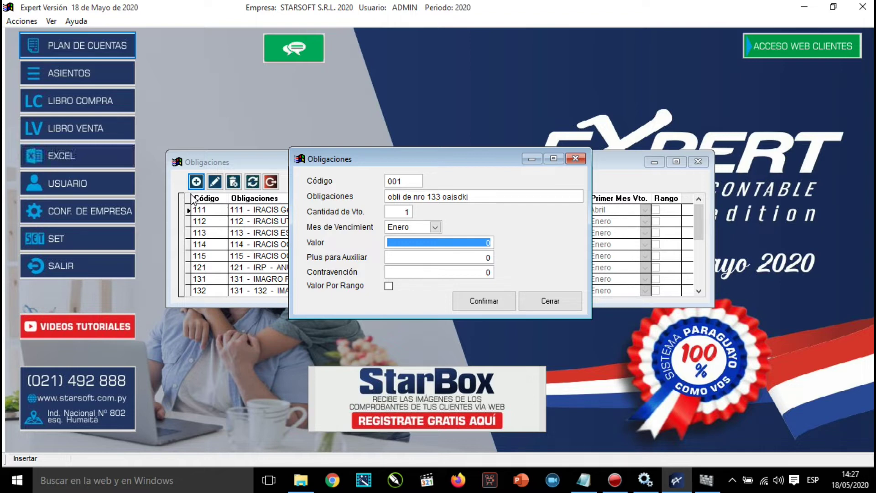
pyautogui.write('600.00')
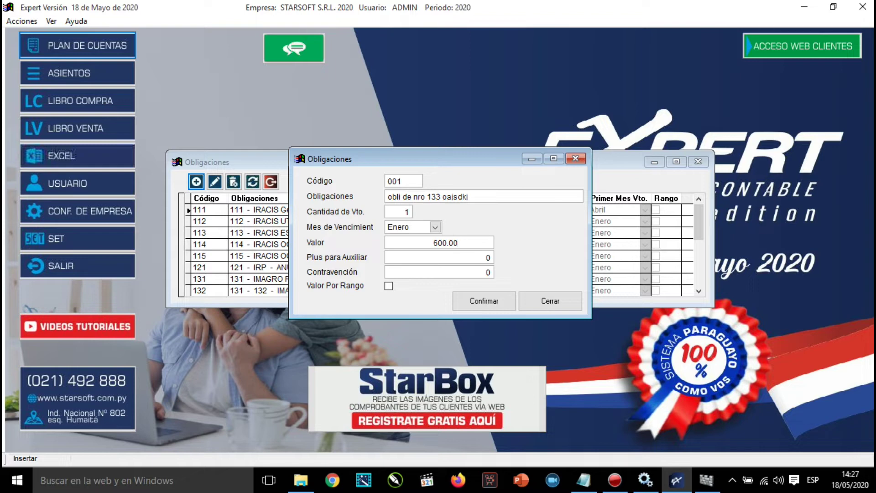
pyautogui.press('Return')
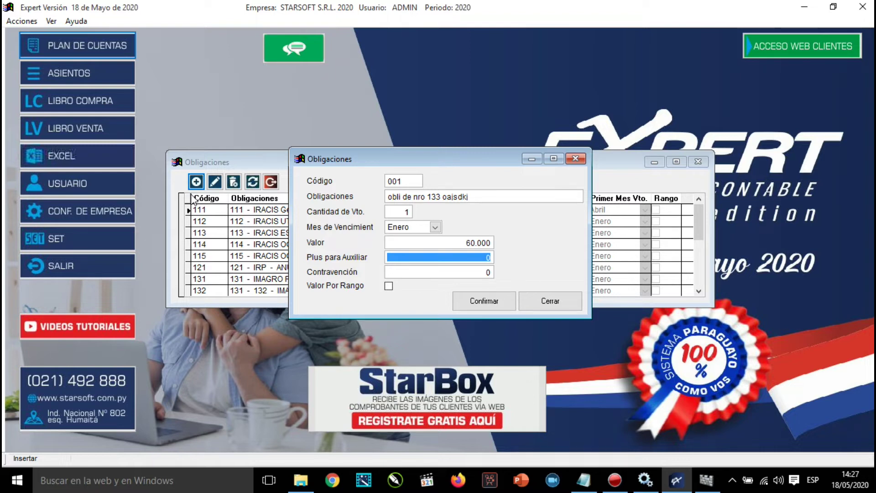
pyautogui.write('150.00')
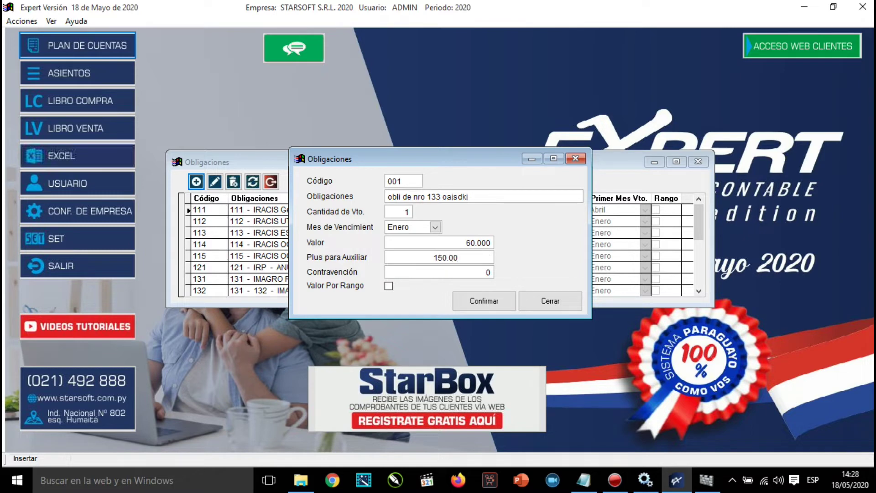
pyautogui.press('Return')
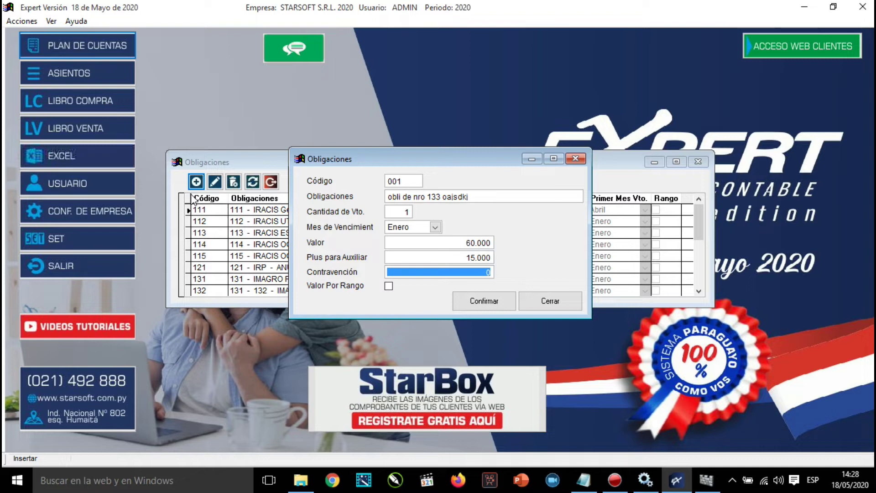
pyautogui.write('500.00')
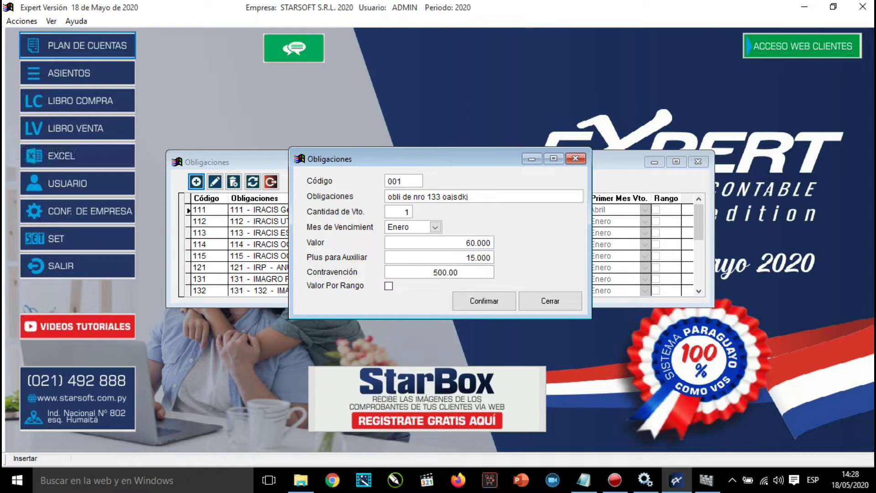
pyautogui.press('Tab')
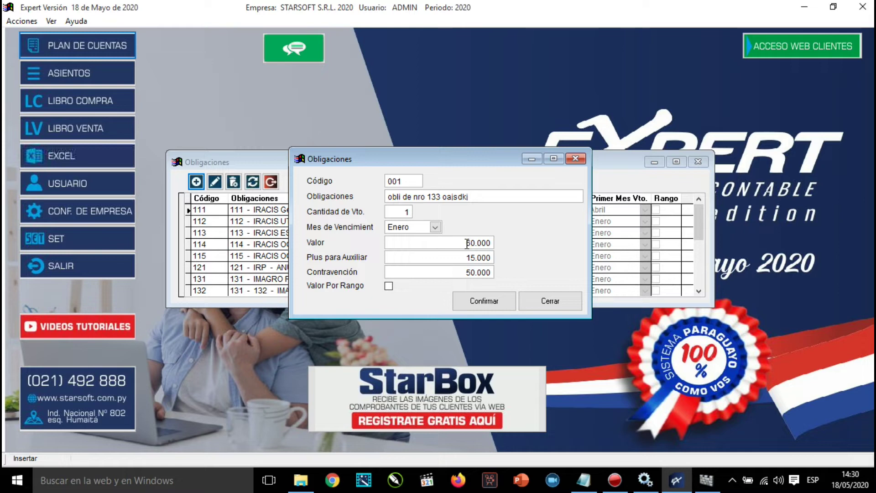
# Enable value by range for obligation 001, save it and close the blank entry form
pyautogui.click(389, 286)
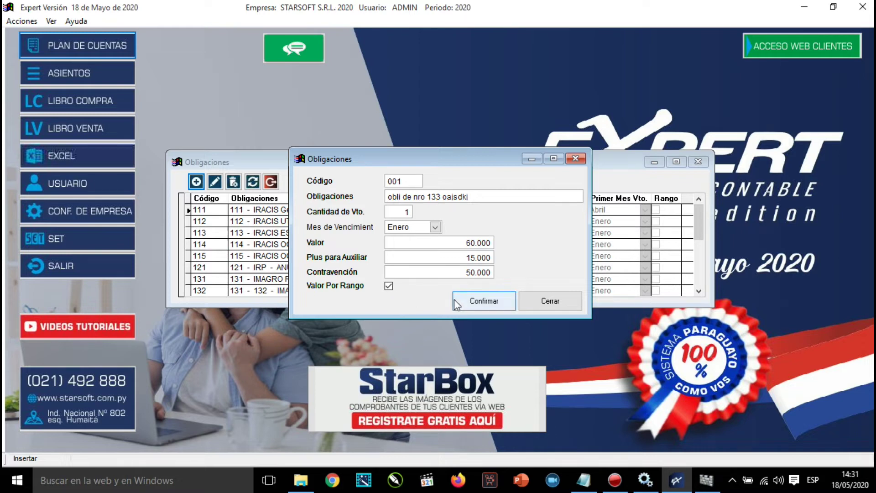
pyautogui.click(479, 299)
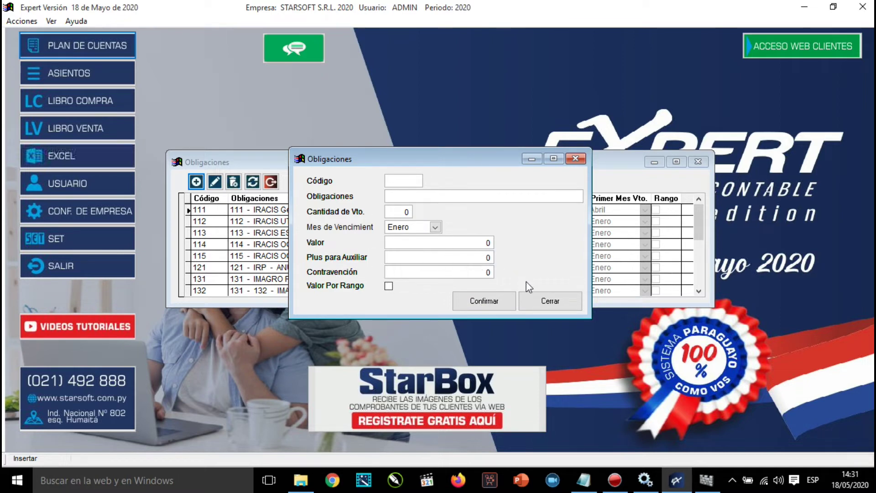
pyautogui.click(550, 300)
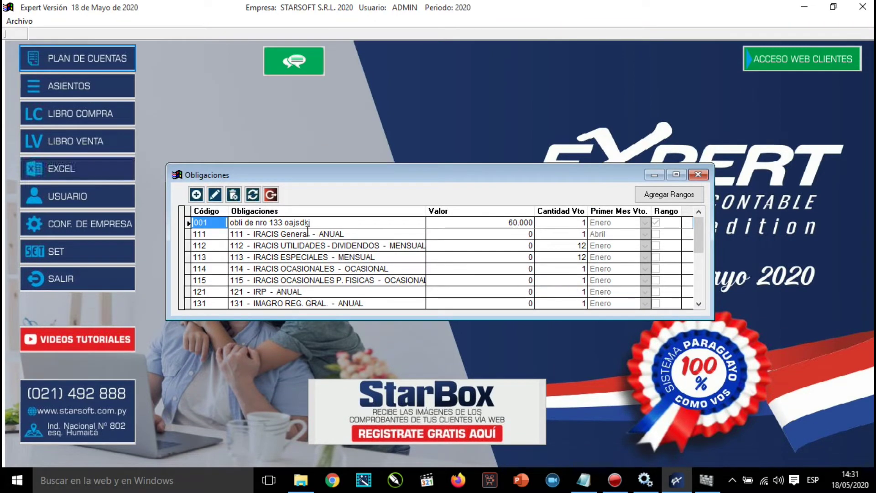
# Open obligation 001 for editing to review its details, and close the form without changing anything
pyautogui.click(319, 222)
pyautogui.moveTo(319, 222); pyautogui.dragTo(234, 220)
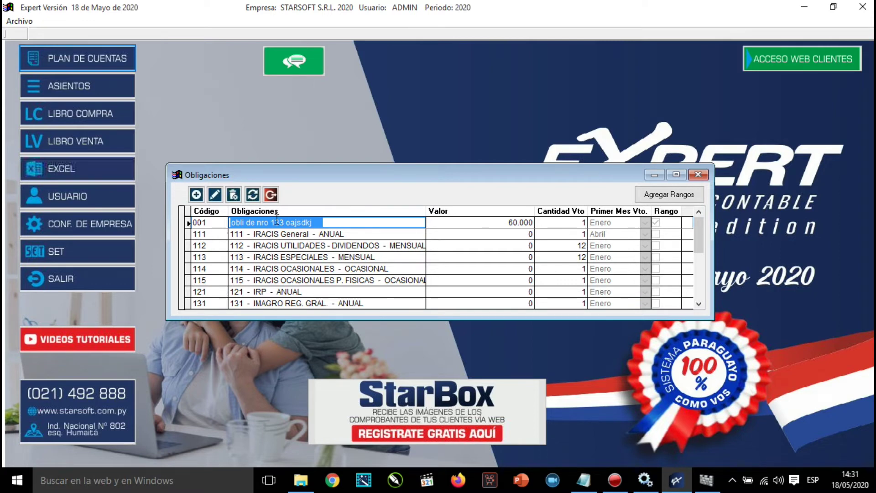
pyautogui.click(215, 194)
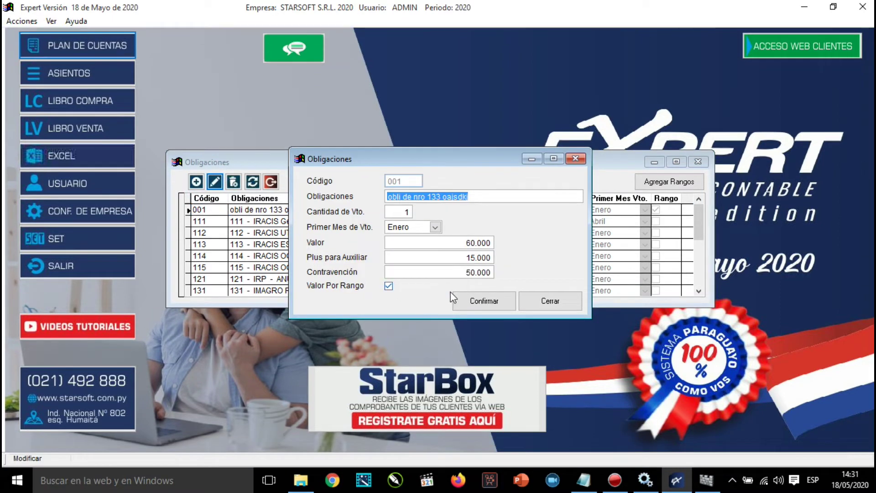
pyautogui.click(541, 301)
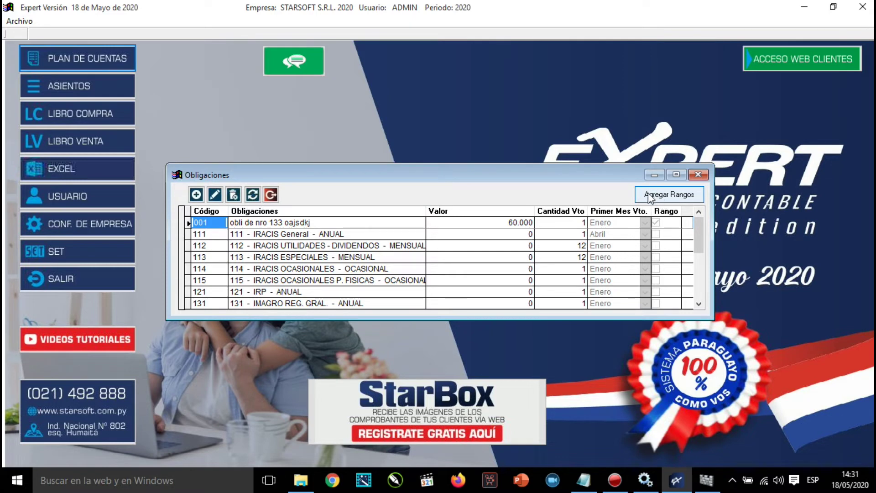
# Start a new value range for obligation 001 with a value of 60.000 and purchases from 1 to 100
pyautogui.click(288, 234)
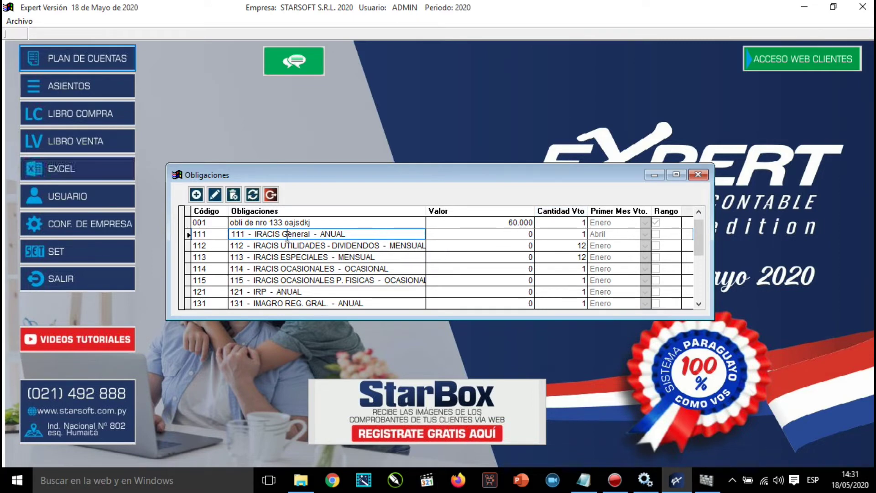
pyautogui.click(245, 223)
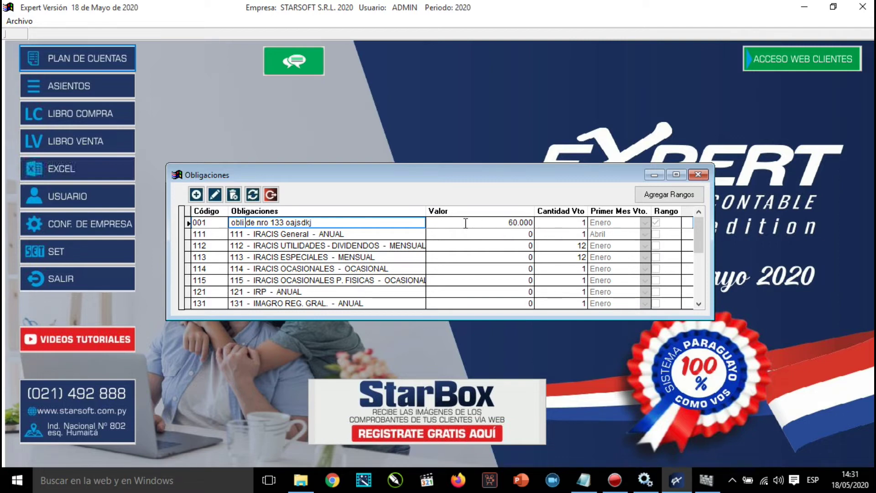
pyautogui.click(663, 196)
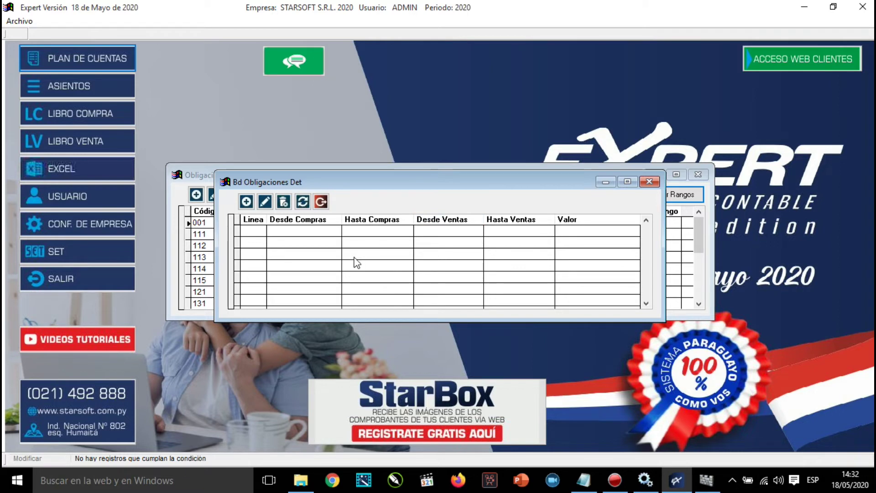
pyautogui.click(245, 200)
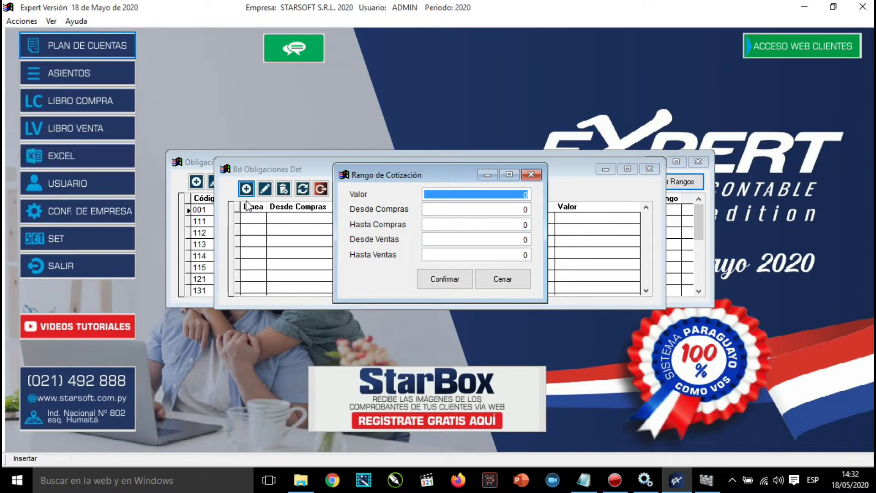
pyautogui.write('600.00')
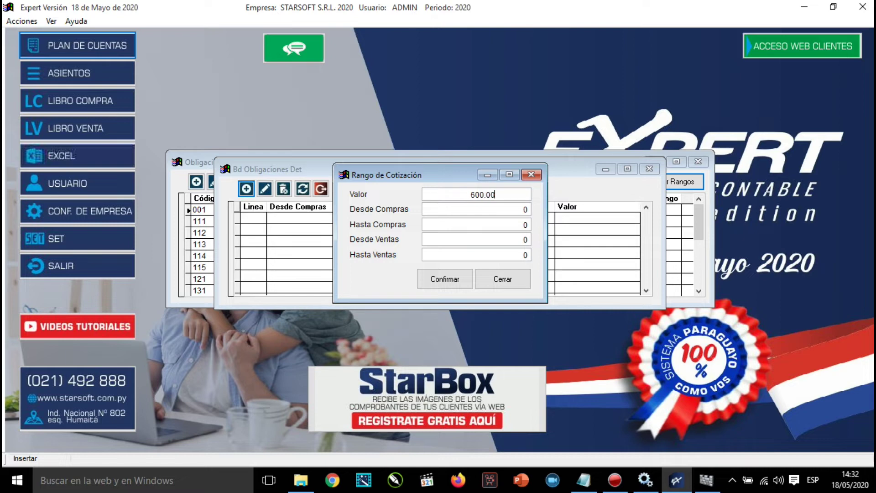
pyautogui.press('Tab')
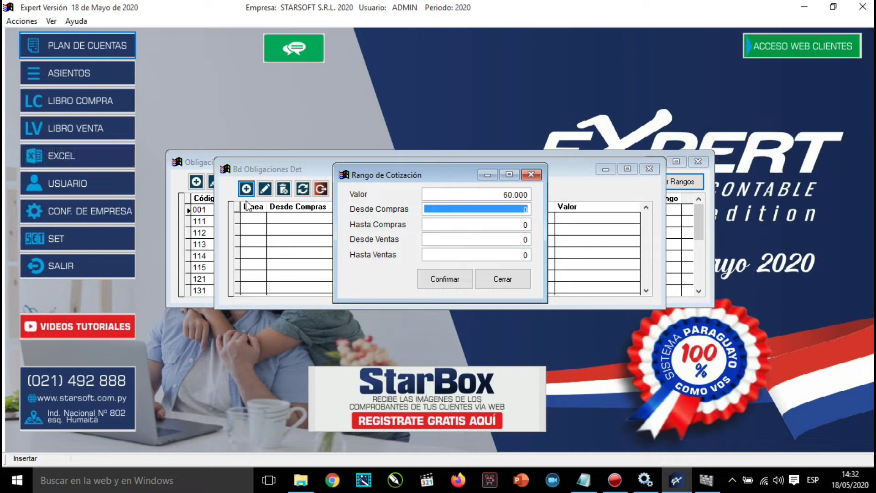
pyautogui.write('1')
pyautogui.press('Tab')
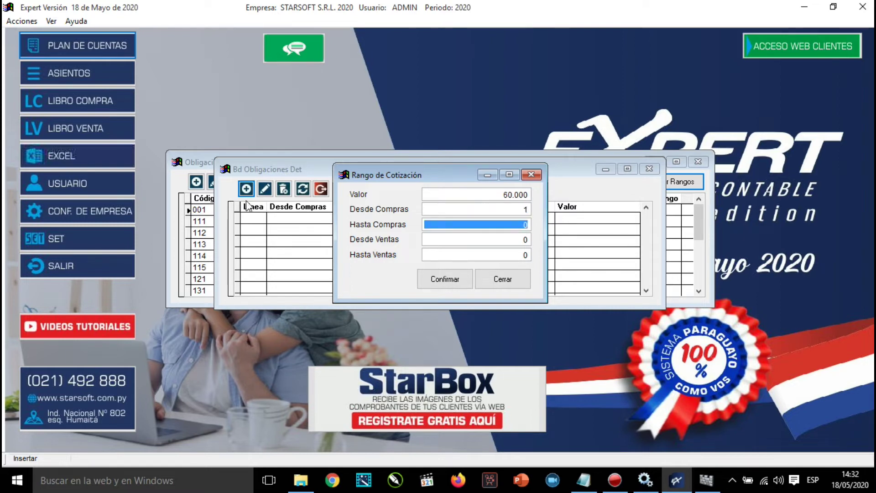
pyautogui.write('100.')
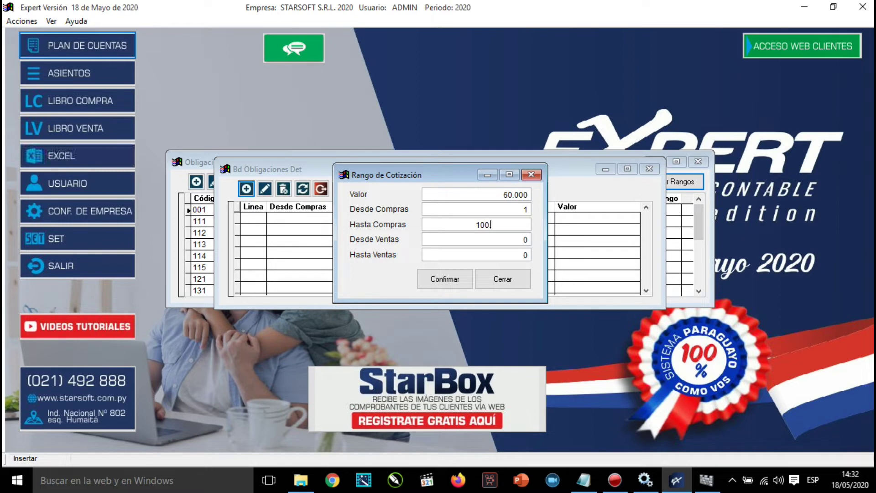
pyautogui.press('Tab')
# Set the range's sales from 1 to 100 and save it
pyautogui.write('1')
pyautogui.press('Tab')
pyautogui.write('100.0')
pyautogui.press('BackSpace')
pyautogui.press('BackSpace')
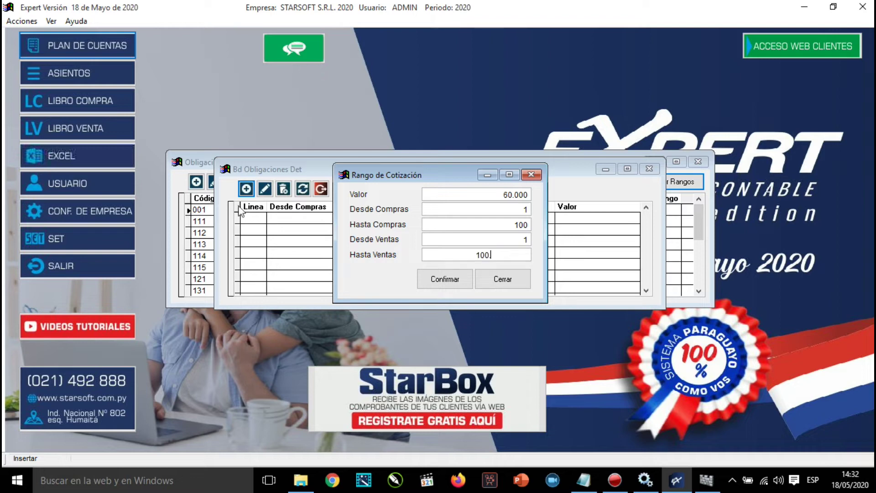
pyautogui.press('BackSpace')
pyautogui.click(436, 285)
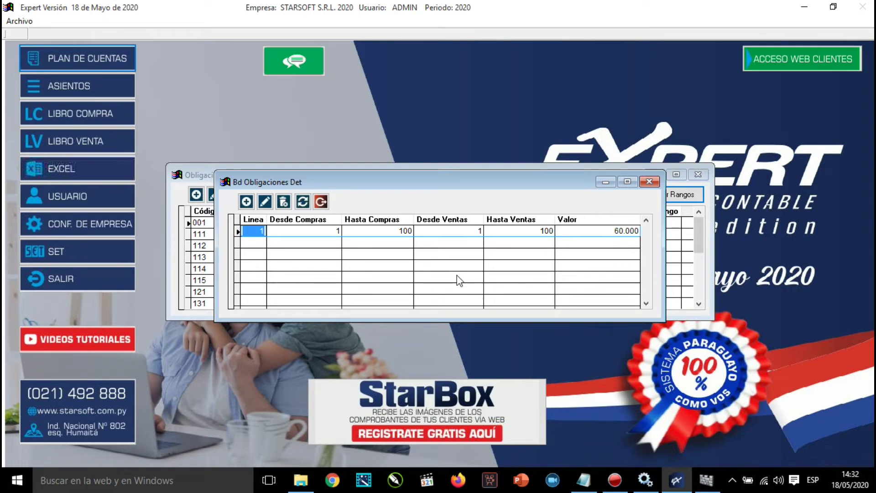
# Start a second range with a value of 150.000 and purchases from 101 to 200
pyautogui.press('Insert')
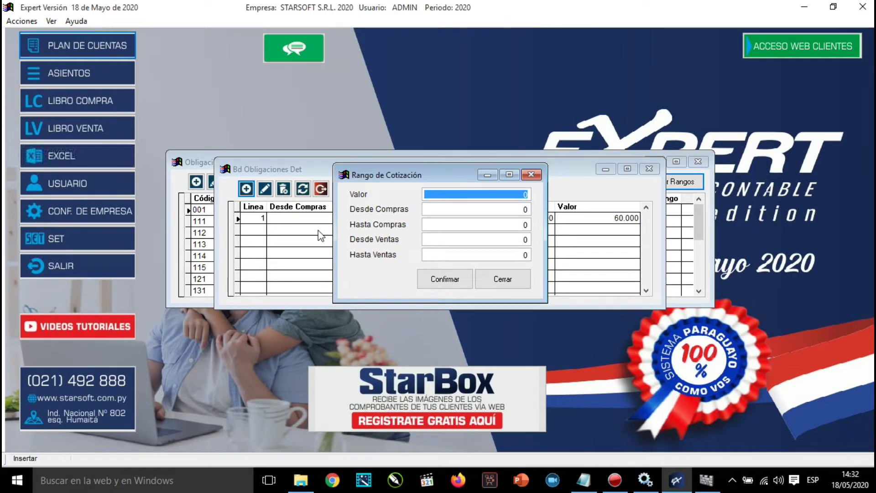
pyautogui.write('150.00')
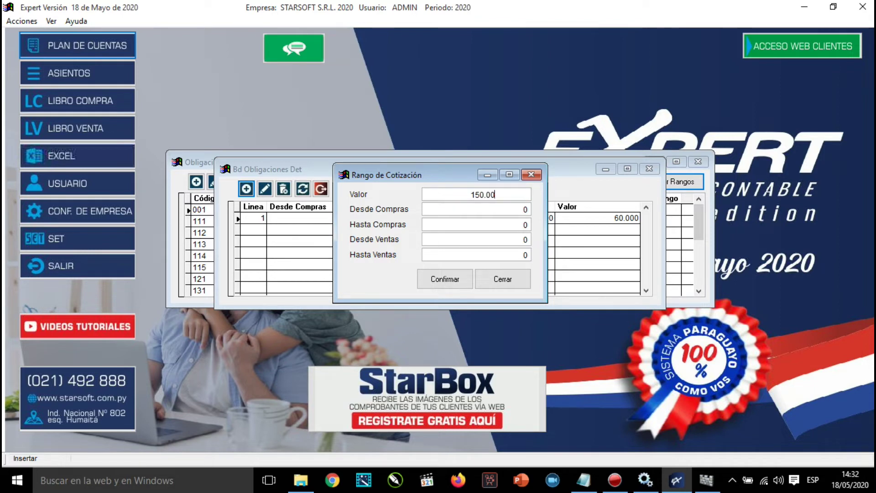
pyautogui.write('0.')
pyautogui.press('Tab')
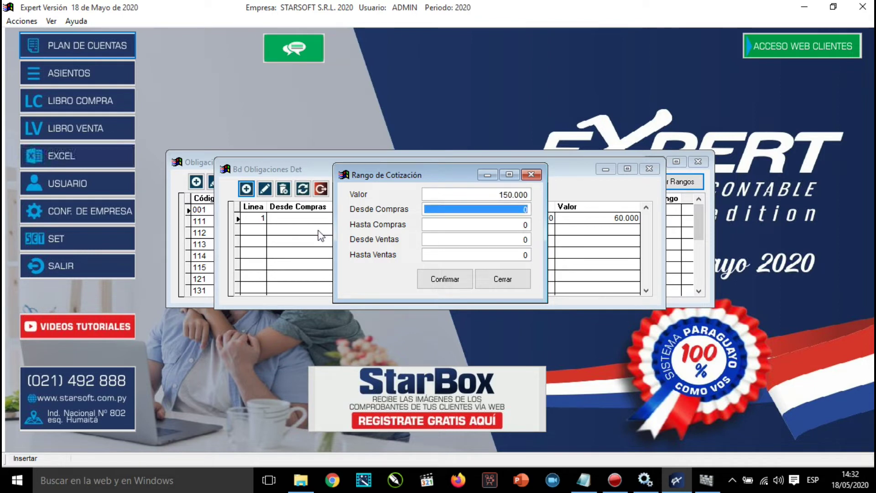
pyautogui.write('101')
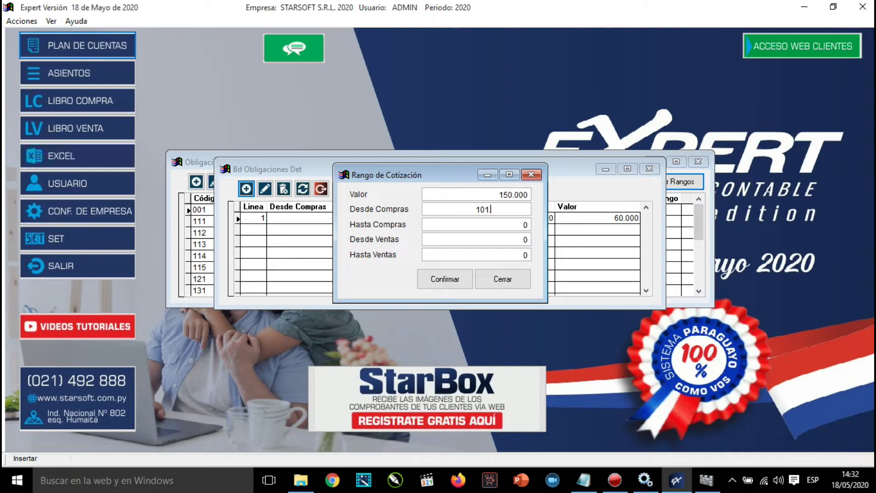
pyautogui.press('Tab')
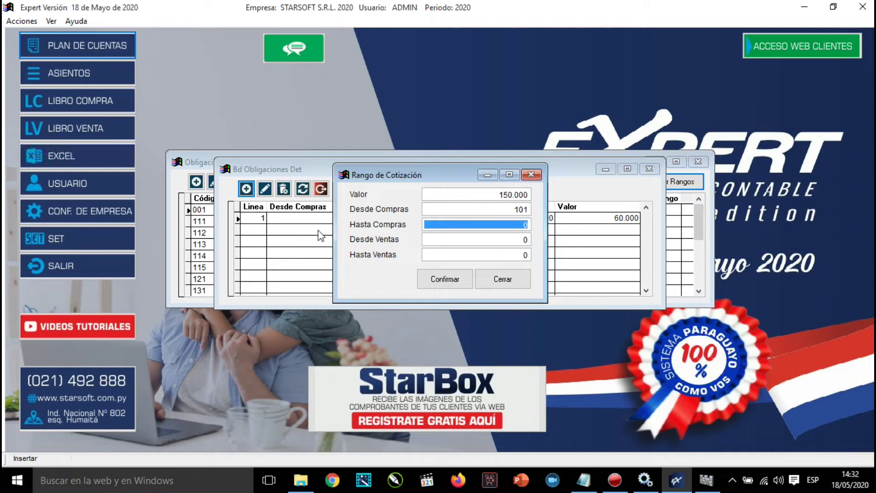
pyautogui.write('200.')
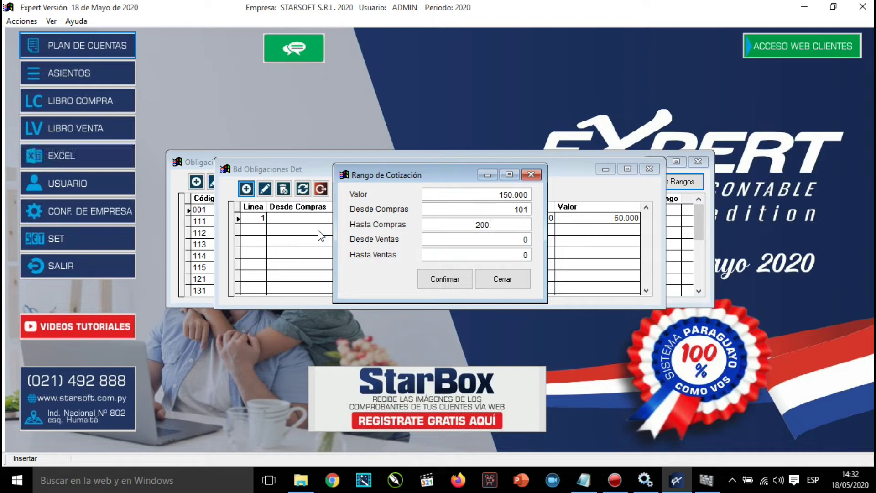
pyautogui.press('Tab')
# Set the second range's sales from 101 to 200, save it and close the range list
pyautogui.write('101')
pyautogui.press('Tab')
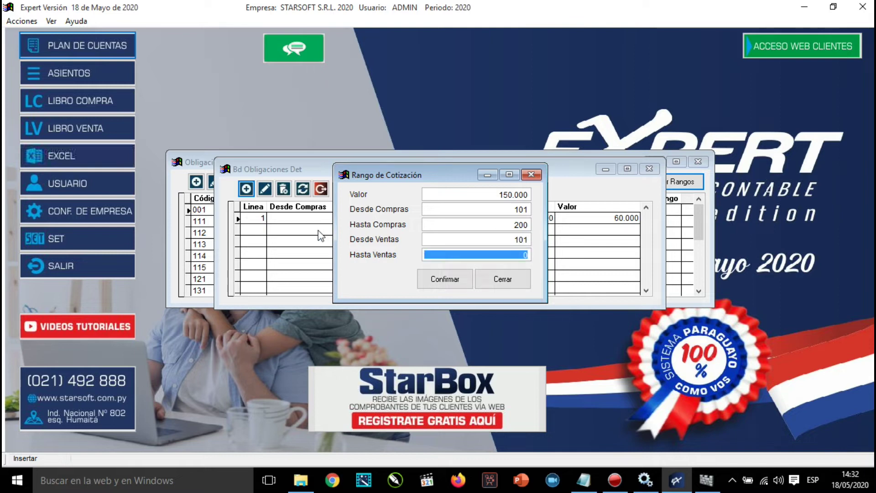
pyautogui.write('200.')
pyautogui.press('Return')
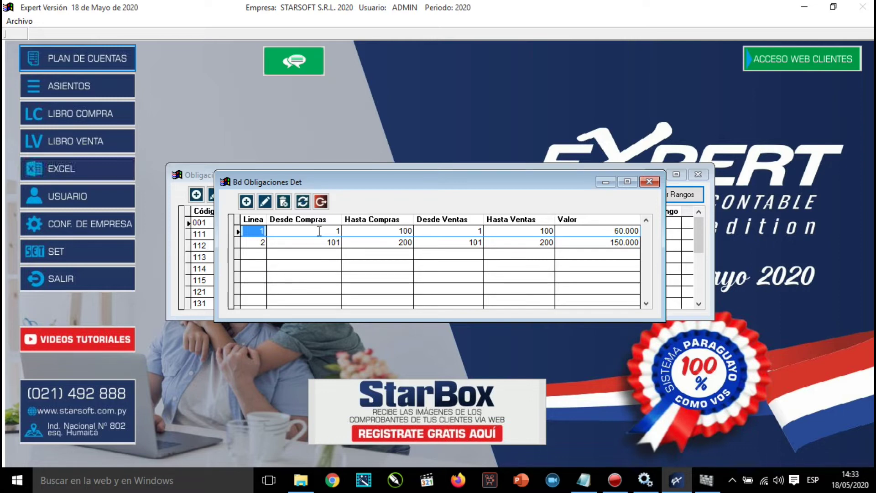
pyautogui.press('Escape')
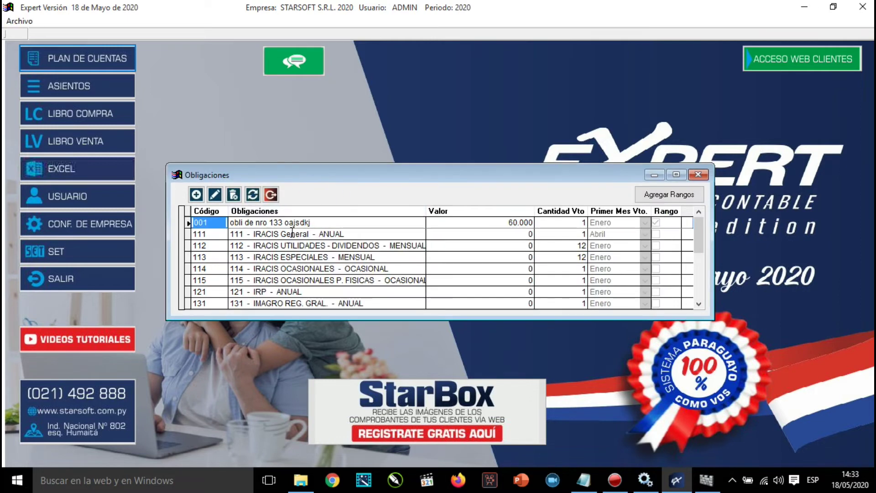
# Open obligation 111 (IRACIS General - ANUAL) to review its value fields, and close it without changes
pyautogui.click(294, 233)
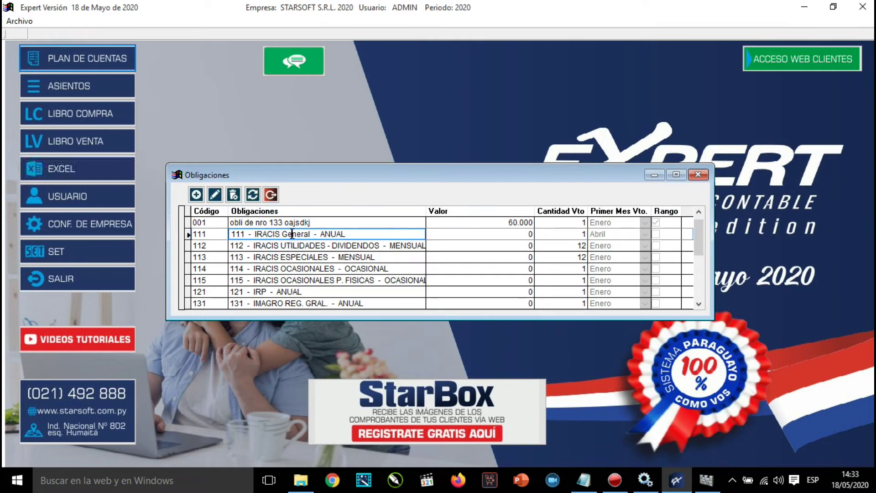
pyautogui.click(215, 195)
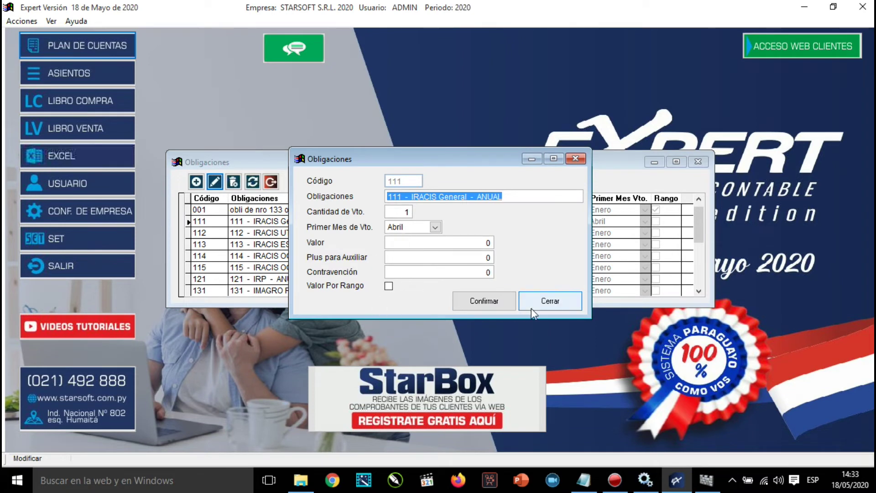
pyautogui.click(431, 242)
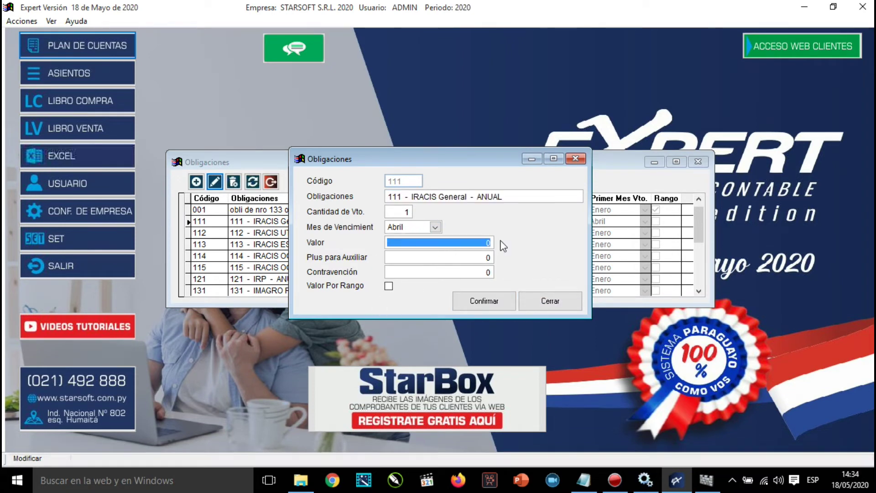
pyautogui.click(549, 301)
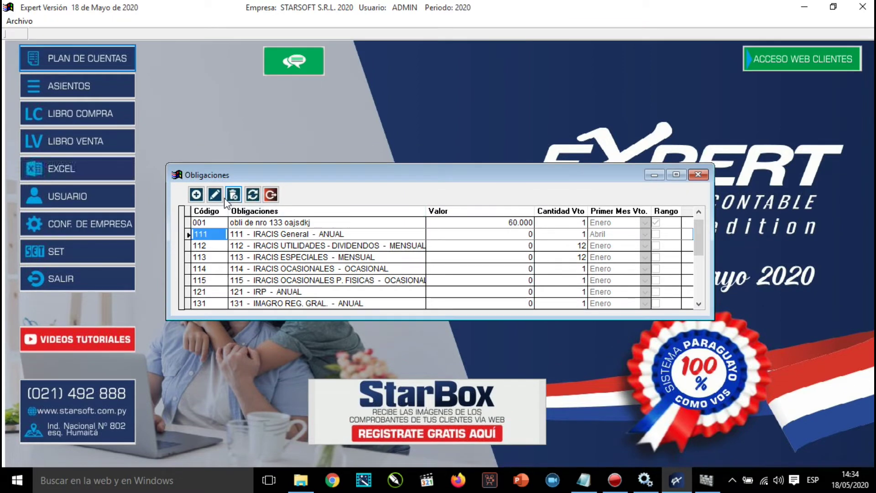
pyautogui.click(253, 219)
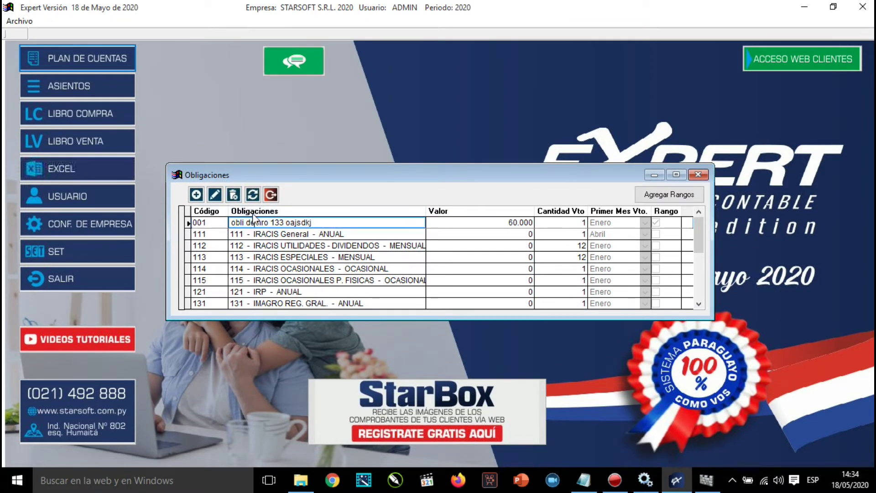
pyautogui.click(233, 194)
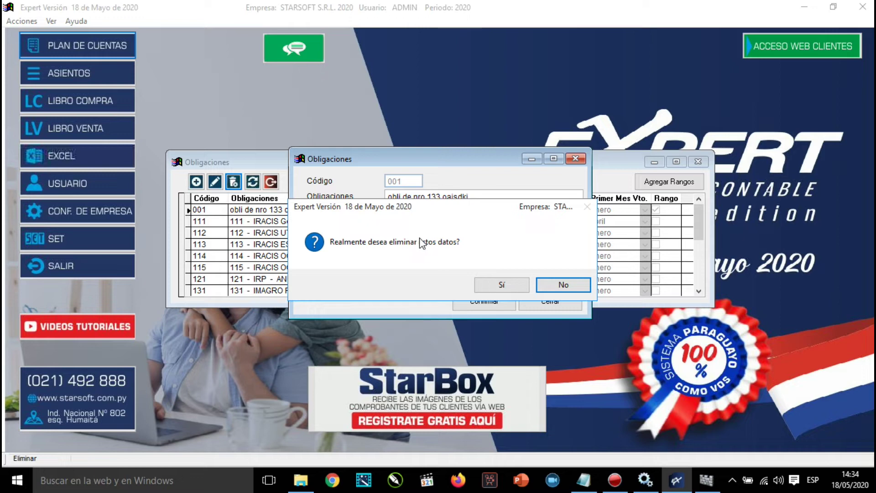
pyautogui.click(564, 285)
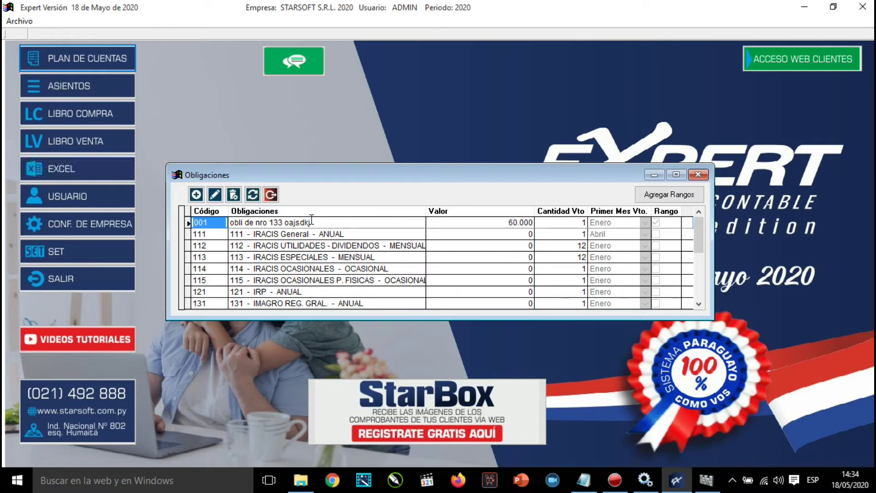
# Close the obligations list and open the AEC service definitions
pyautogui.click(272, 198)
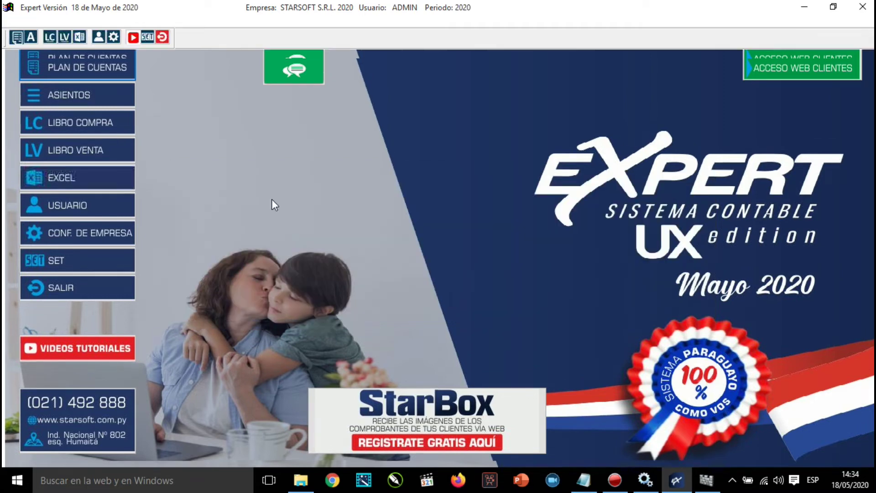
pyautogui.click(197, 22)
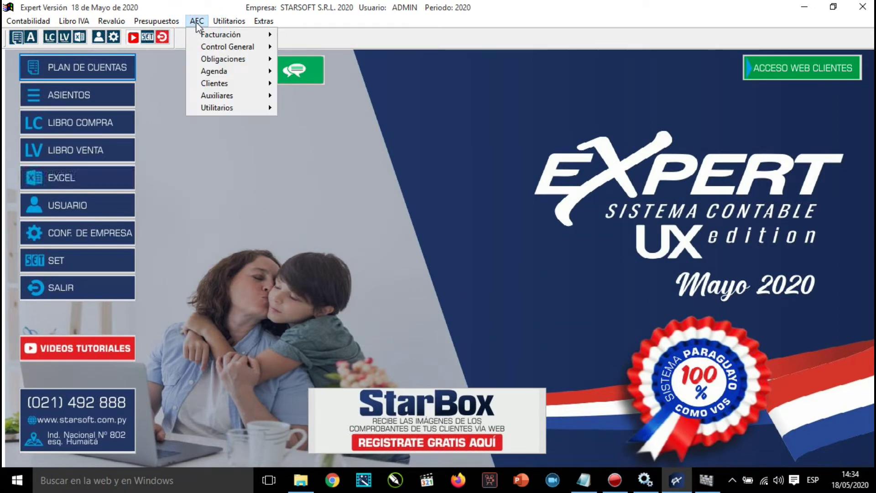
pyautogui.moveTo(218, 107)
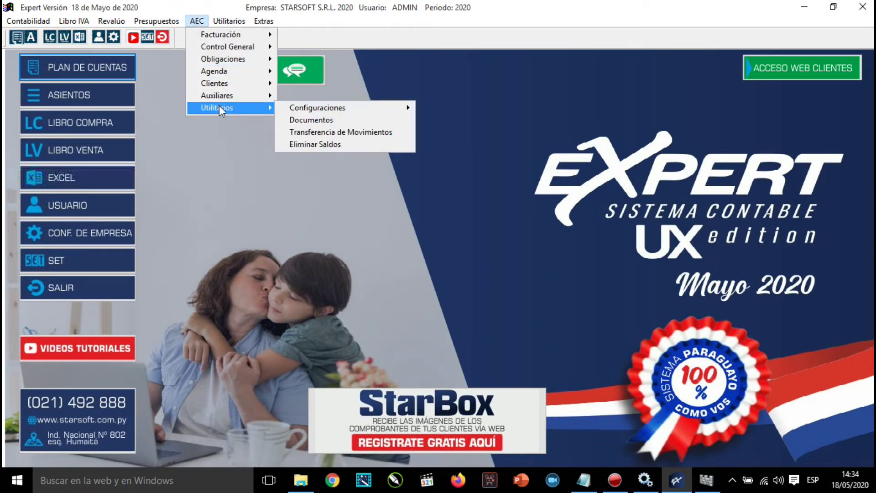
pyautogui.moveTo(335, 109)
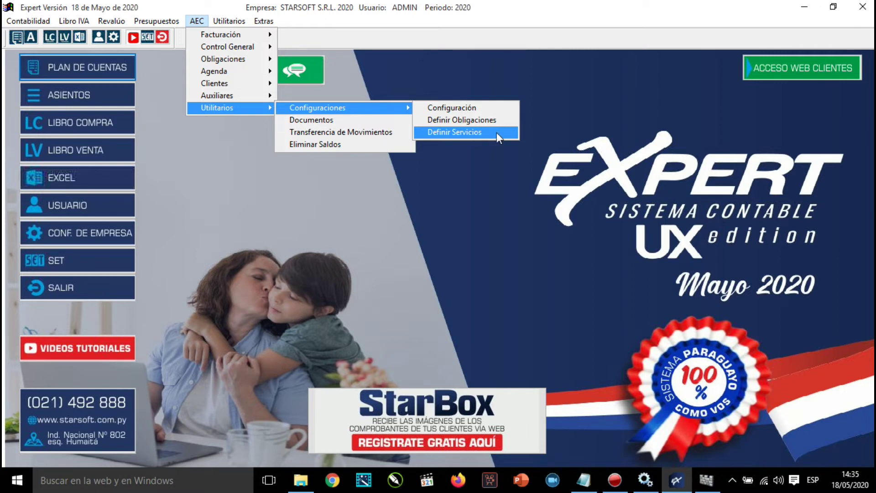
pyautogui.click(505, 132)
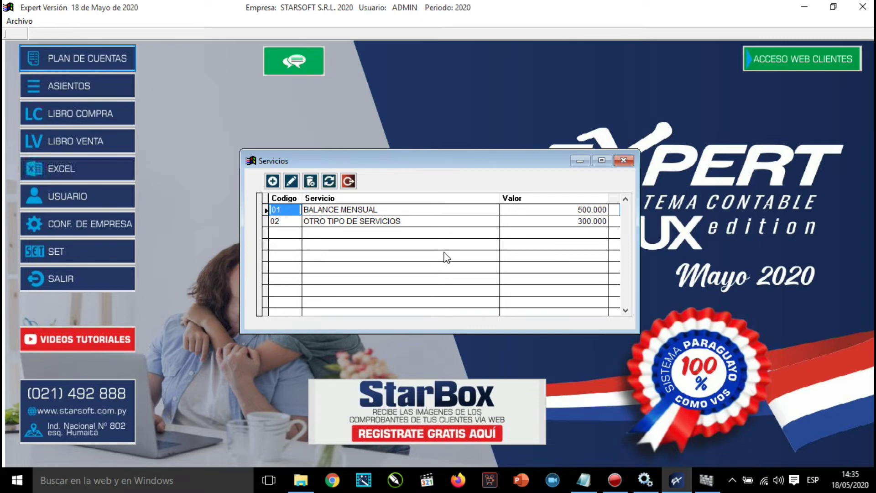
# Add service 03 named "djlkfjnl<knkzd" with a value of 300.000, save it and close the services list
pyautogui.click(274, 183)
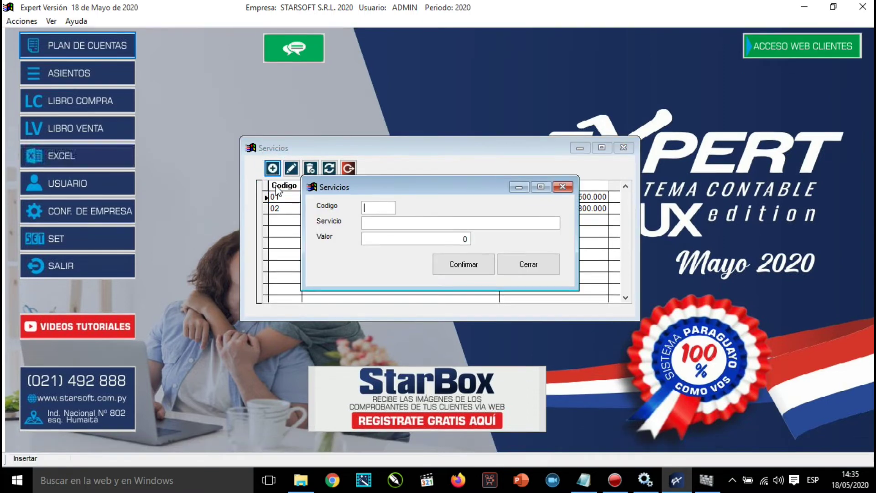
pyautogui.write('03')
pyautogui.press('Tab')
pyautogui.write('djlkfjnl<knkzd')
pyautogui.press('Tab')
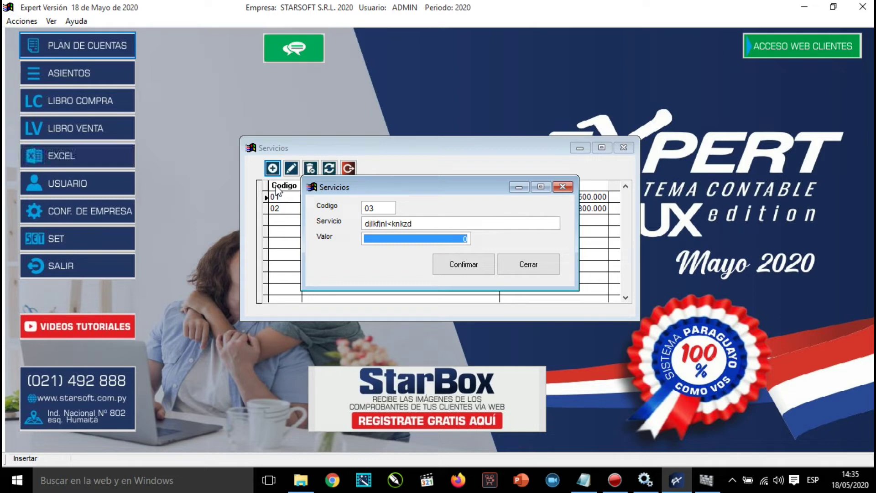
pyautogui.write('3000000')
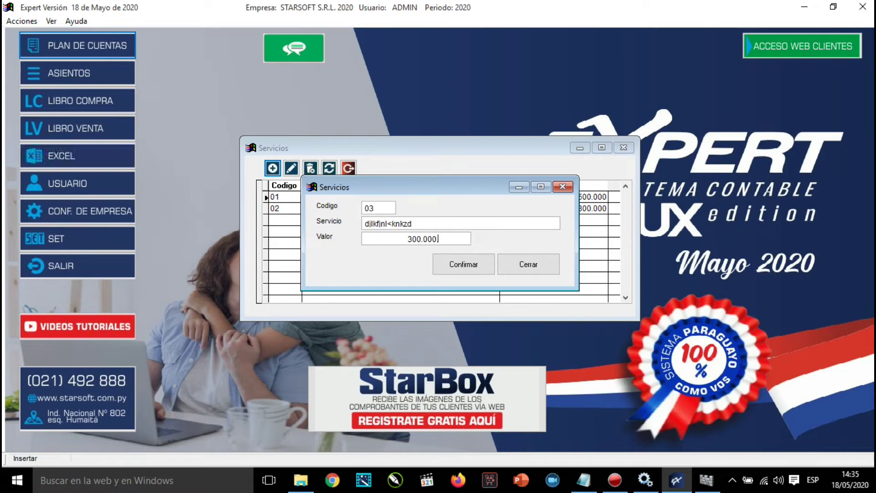
pyautogui.press('Return')
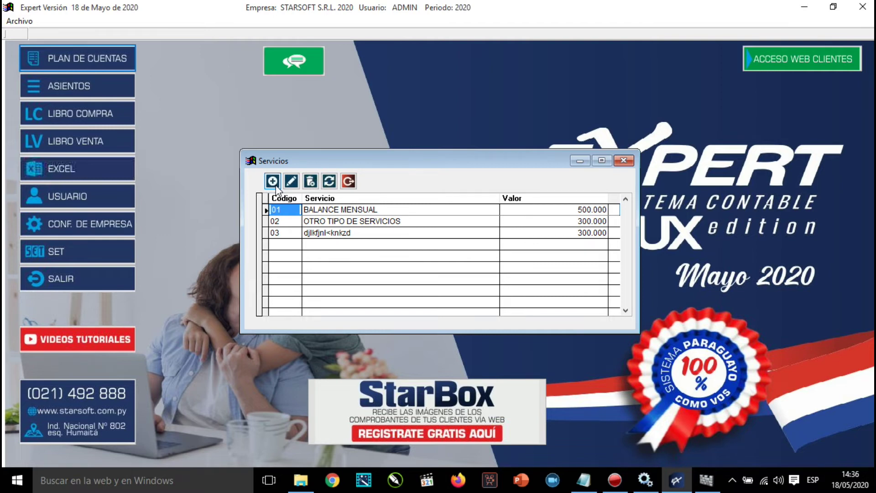
pyautogui.click(348, 181)
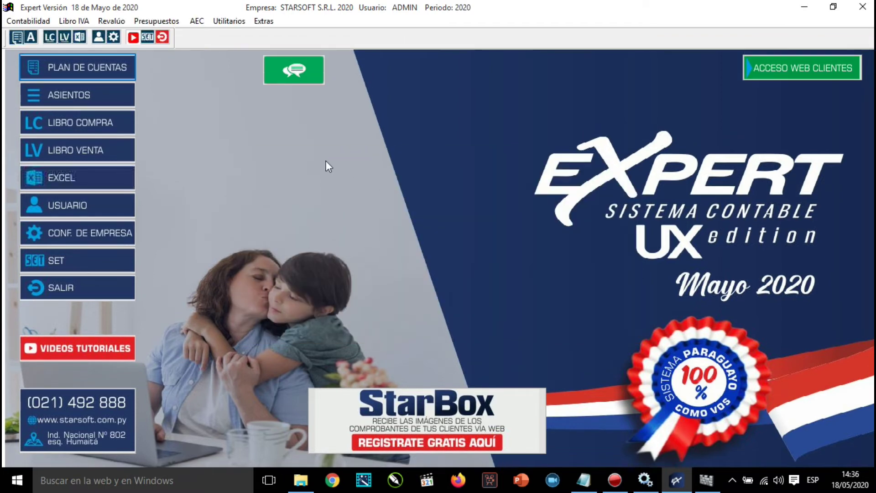
# Open the AEC client list and select the client STARSOFT S.R.L
pyautogui.click(198, 23)
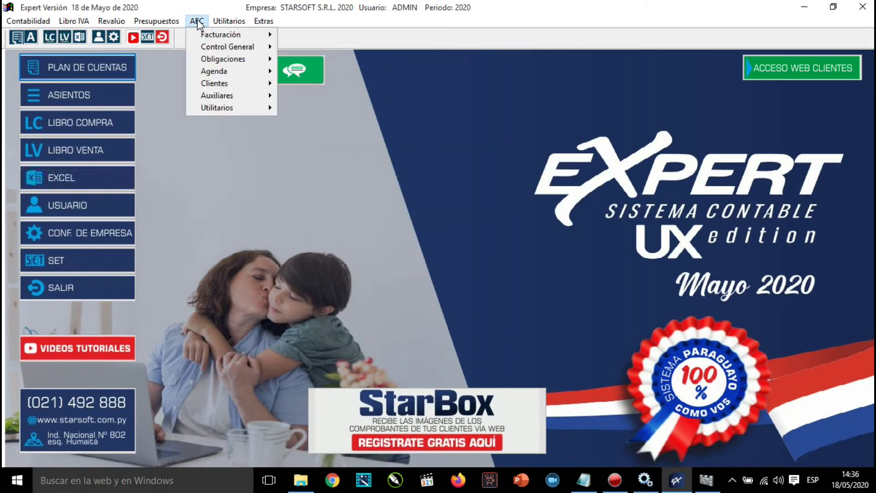
pyautogui.moveTo(231, 108)
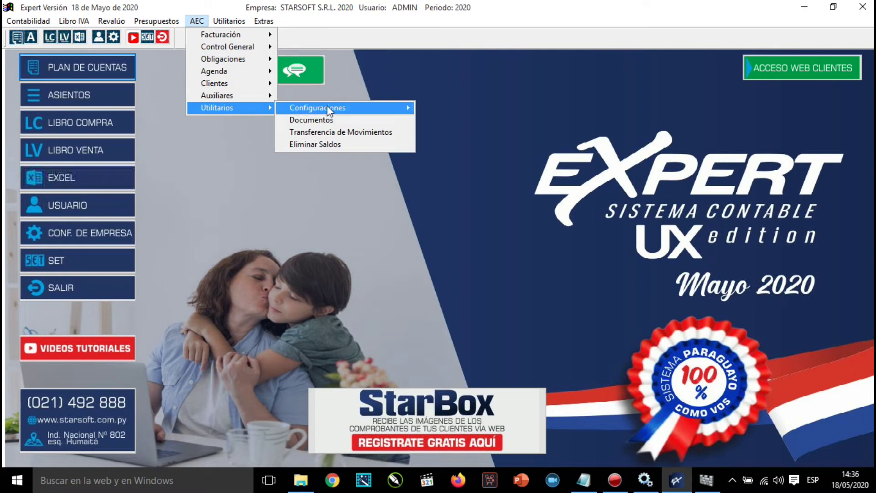
pyautogui.moveTo(329, 111)
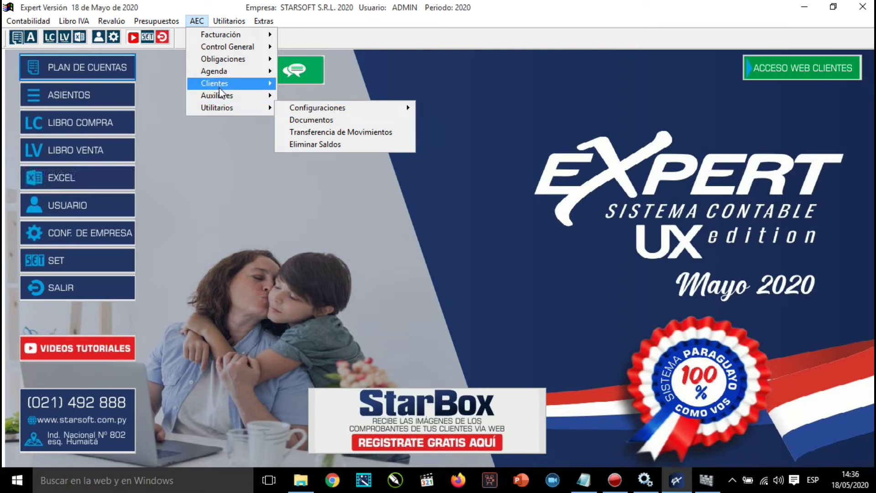
pyautogui.moveTo(201, 86)
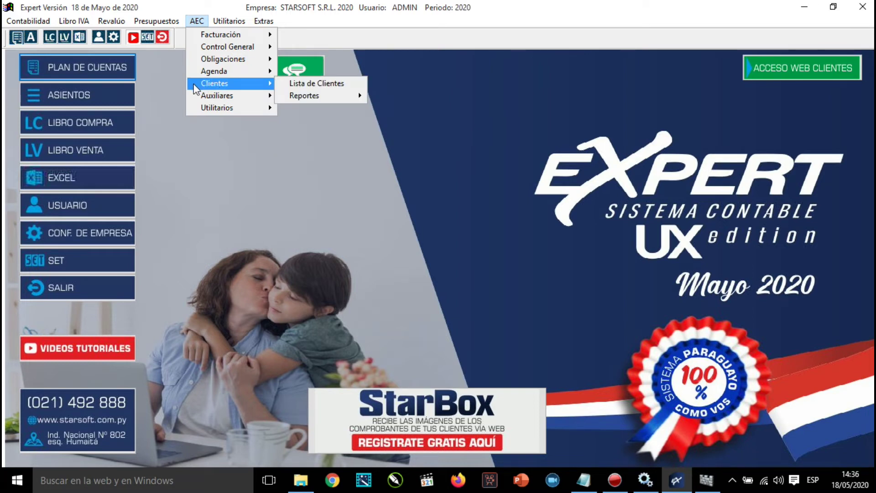
pyautogui.click(335, 86)
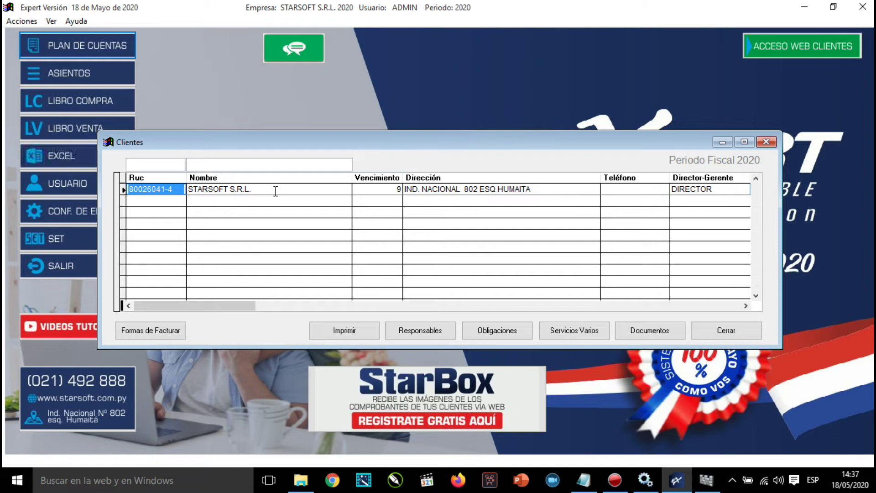
pyautogui.click(157, 165)
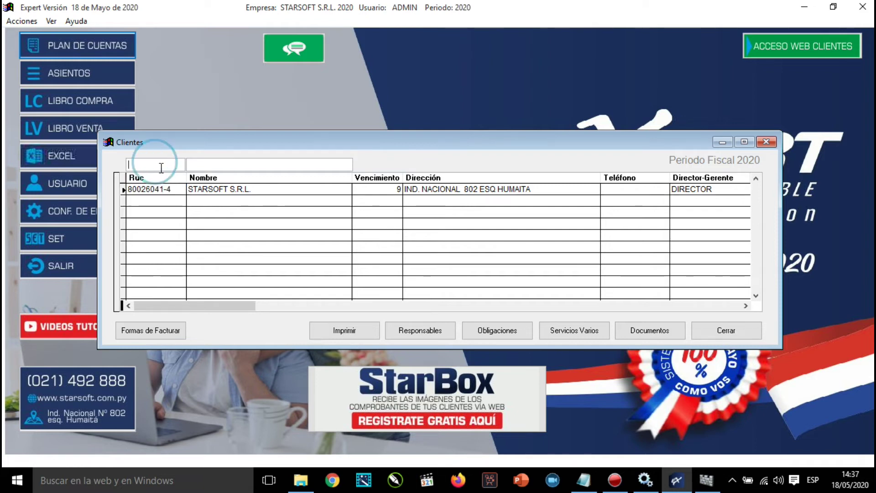
pyautogui.click(202, 165)
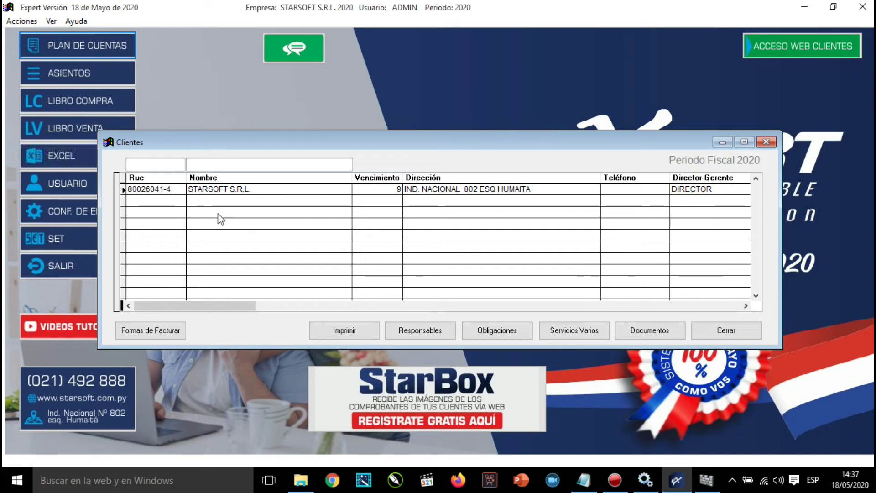
pyautogui.click(171, 188)
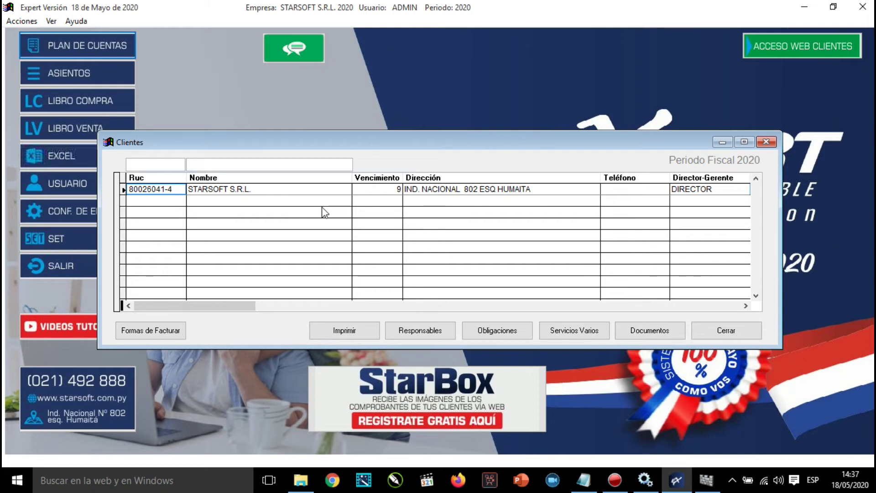
# Open the client's obligations and delete obligation 111 - IRACIS General - ANUAL
pyautogui.click(497, 335)
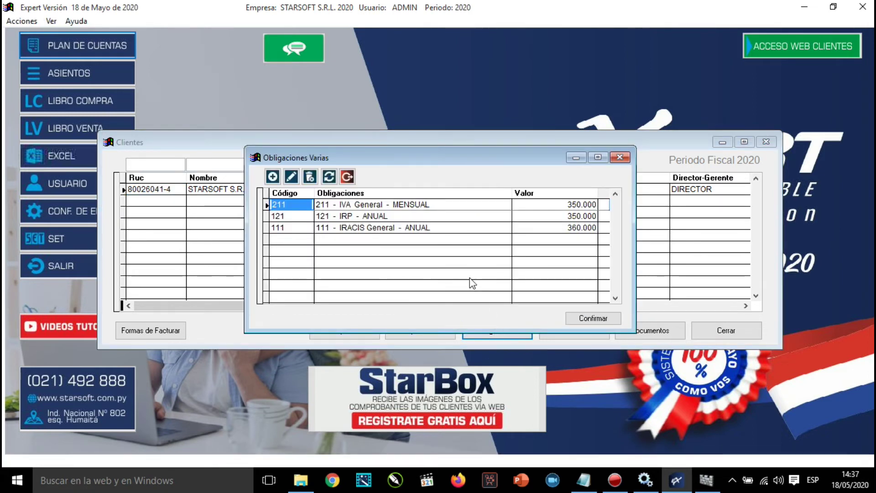
pyautogui.click(359, 231)
pyautogui.click(310, 176)
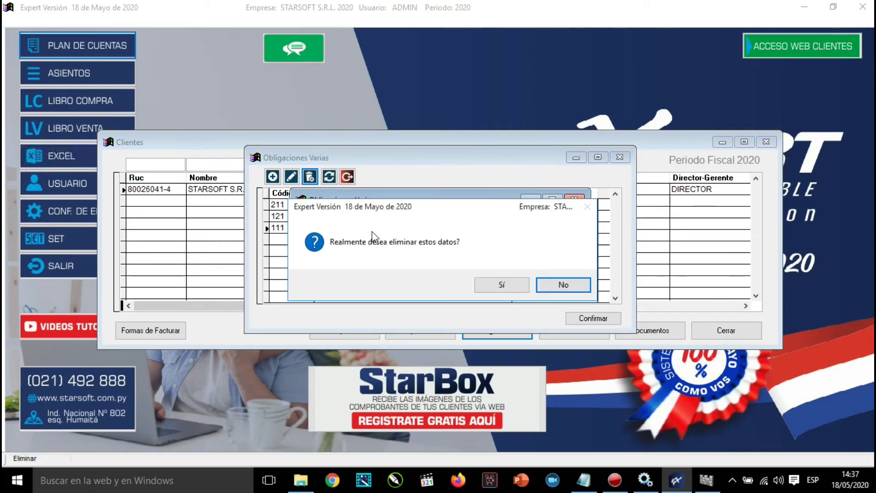
pyautogui.click(494, 287)
# Delete obligation 211 - IVA General - MENSUAL from the client's obligations
pyautogui.click(351, 217)
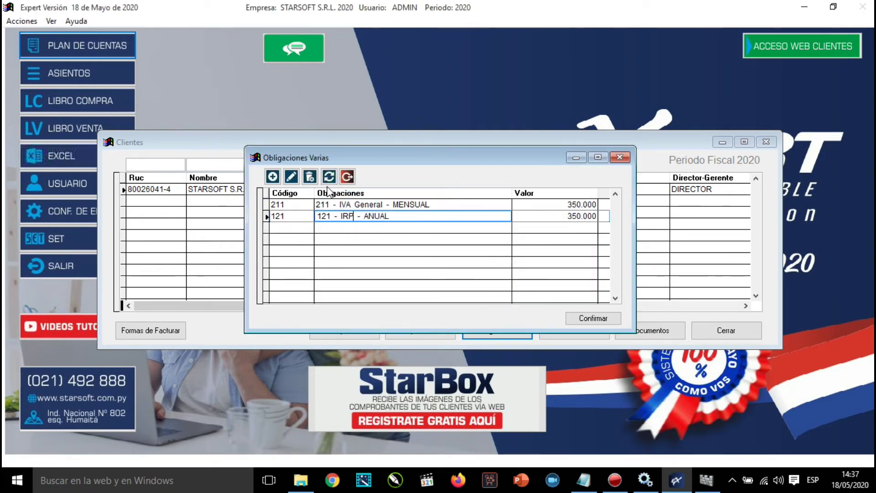
pyautogui.click(348, 205)
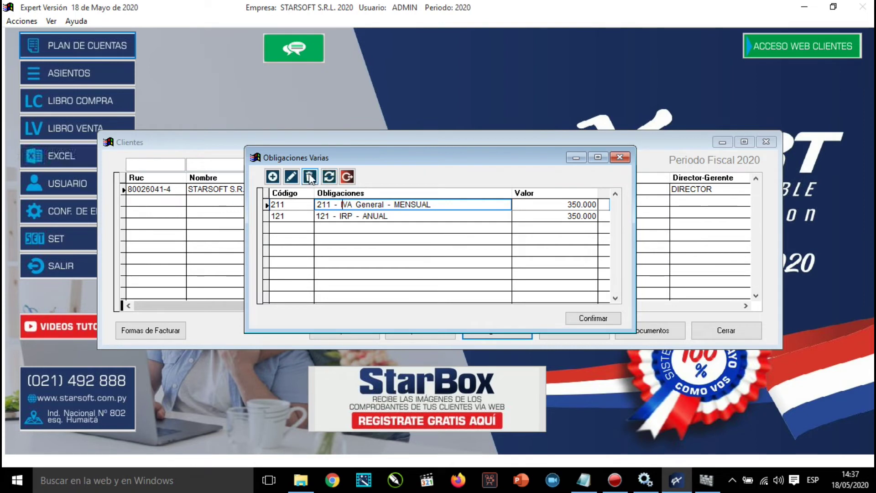
pyautogui.click(309, 177)
pyautogui.click(501, 284)
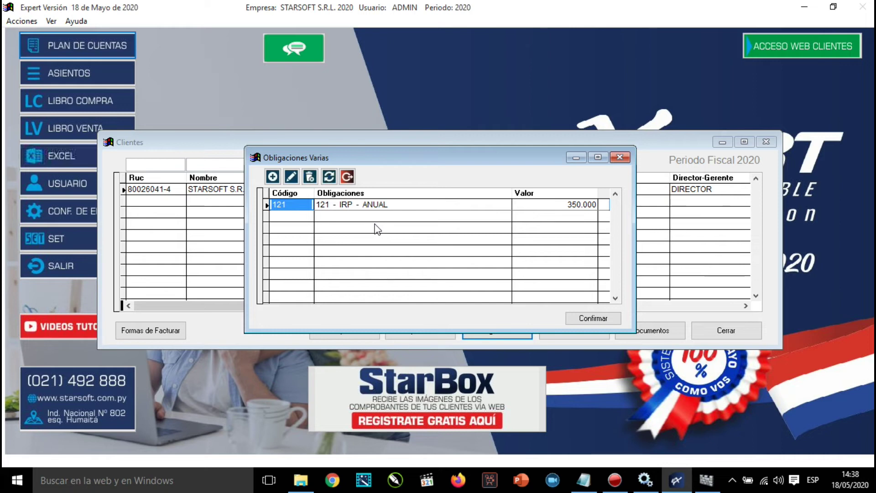
# Start a new obligation for the client and, with its code left blank, open the list of defined obligations
pyautogui.click(272, 177)
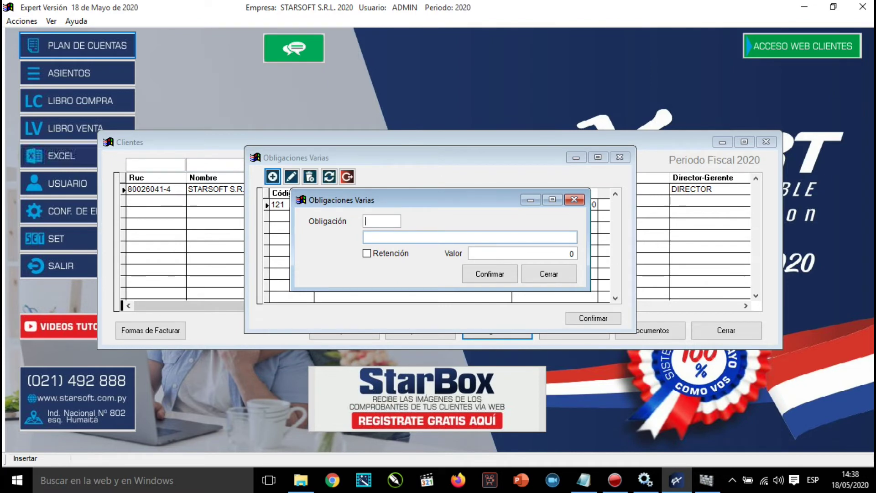
pyautogui.write('211')
pyautogui.press('BackSpace')
pyautogui.press('BackSpace')
pyautogui.press('BackSpace')
pyautogui.press('Return')
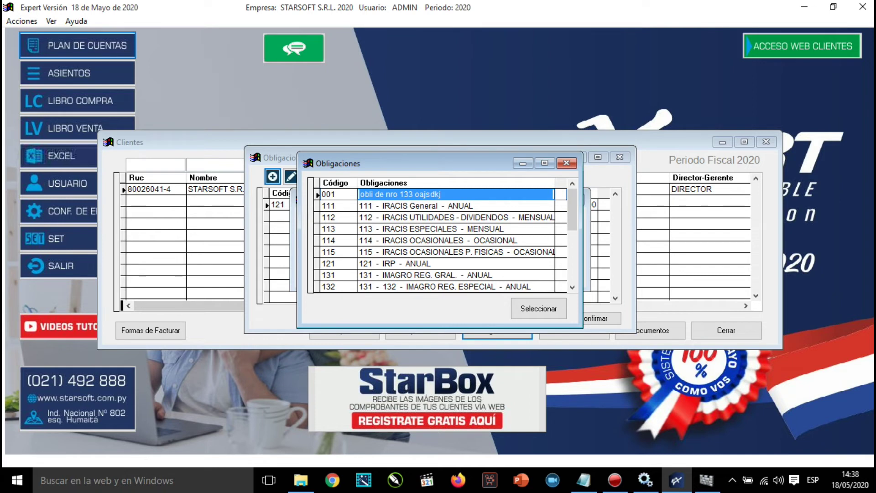
# Look through the defined obligations between codes 001 and 133
pyautogui.click(338, 194)
pyautogui.click(338, 229)
pyautogui.click(339, 241)
pyautogui.press('Down')
pyautogui.press('Down')
pyautogui.press('Down')
pyautogui.press('Down')
pyautogui.press('Down')
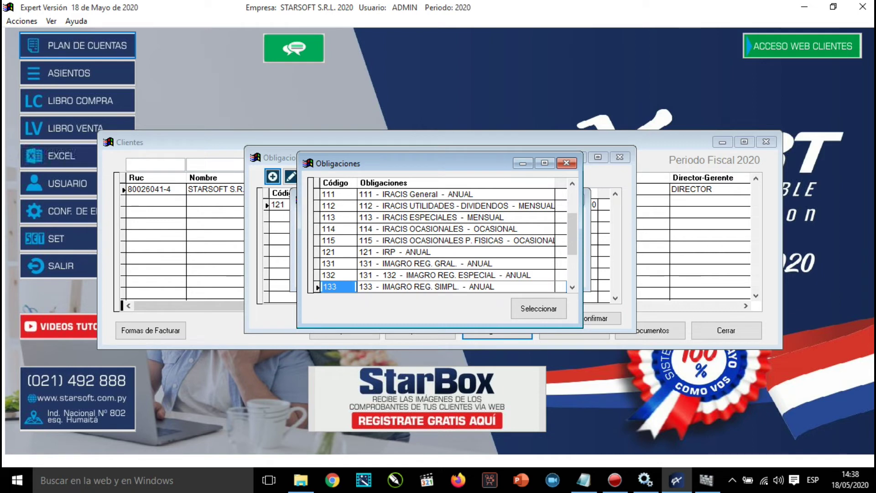
pyautogui.press('Up')
pyautogui.press('Up')
pyautogui.press('Up')
pyautogui.press('Up')
pyautogui.press('Up')
pyautogui.press('Up')
pyautogui.press('Up')
pyautogui.press('Up')
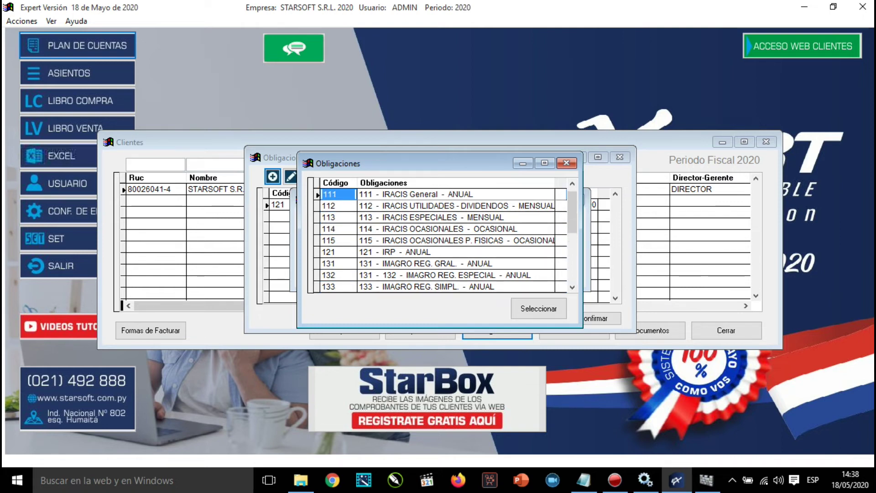
pyautogui.press('Up')
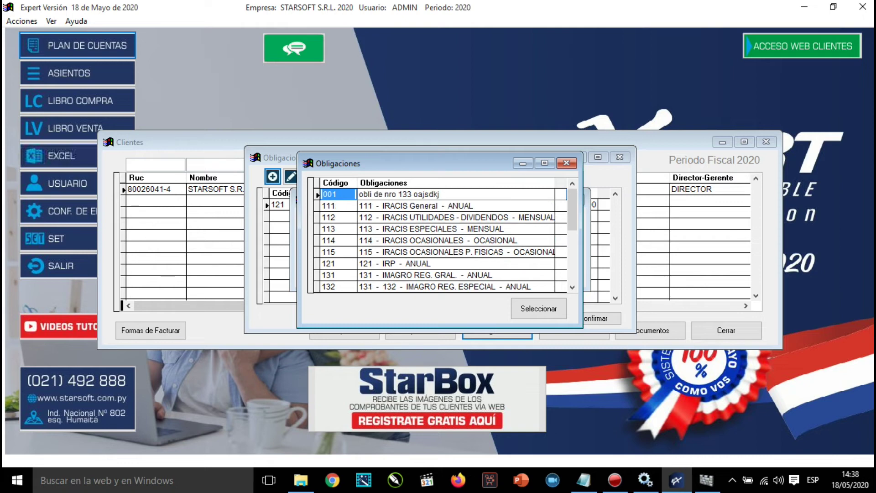
# Choose 211 - IVA General - MENSUAL as the client's new obligation
pyautogui.press('Down')
pyautogui.press('Down')
pyautogui.press('Down')
pyautogui.press('Down')
pyautogui.press('Down')
pyautogui.press('Down')
pyautogui.press('Down')
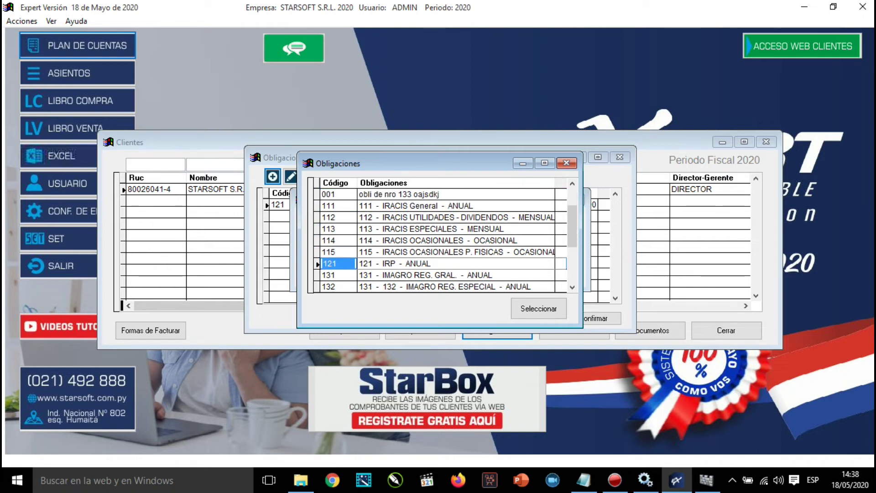
pyautogui.press('Down')
pyautogui.press('Down')
pyautogui.press('Down')
pyautogui.press('Down')
pyautogui.press('Down')
pyautogui.press('Down')
pyautogui.press('Down')
pyautogui.press('Down')
pyautogui.press('Down')
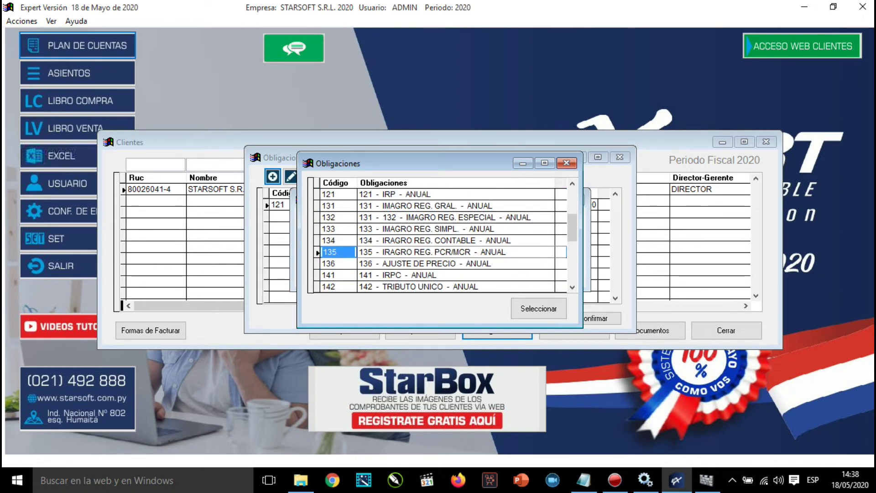
pyautogui.press('Down')
pyautogui.press('Down')
pyautogui.press('Down')
pyautogui.press('Down')
pyautogui.press('Down')
pyautogui.press('Down')
pyautogui.press('Down')
pyautogui.press('Down')
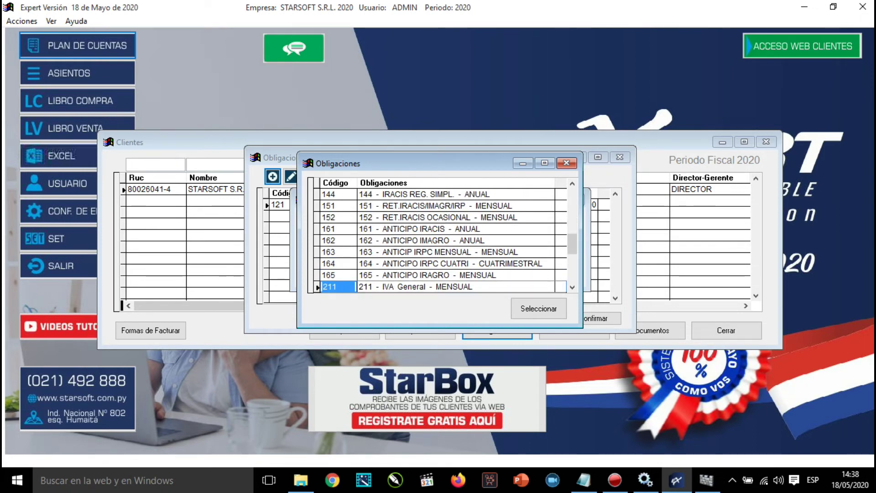
pyautogui.press('Return')
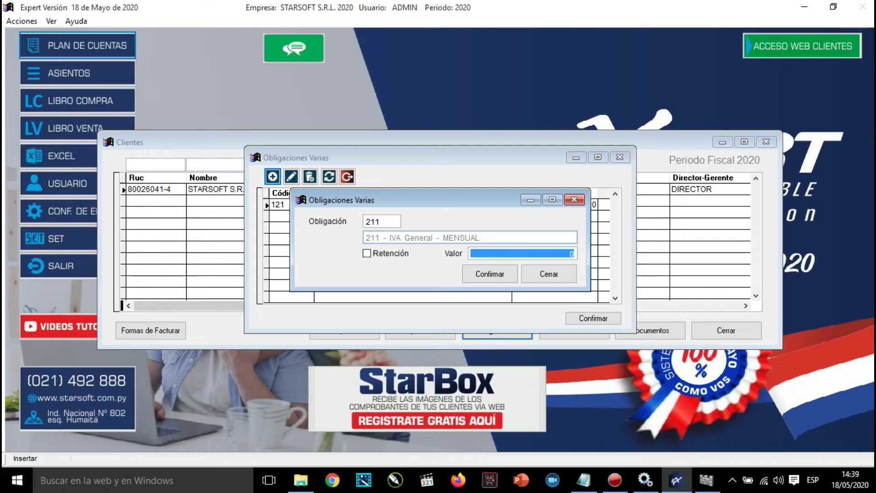
# Set the obligation's value to 150.000, enable Retención and save the obligation
pyautogui.write('1500000')
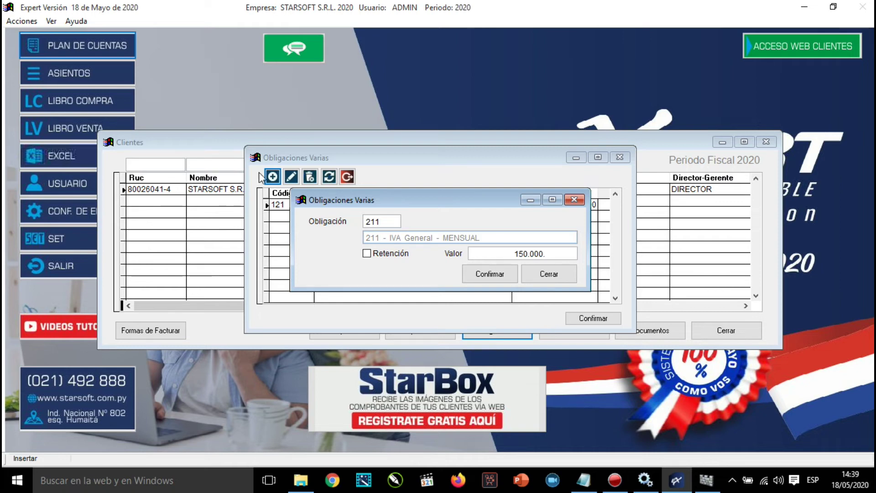
pyautogui.click(368, 256)
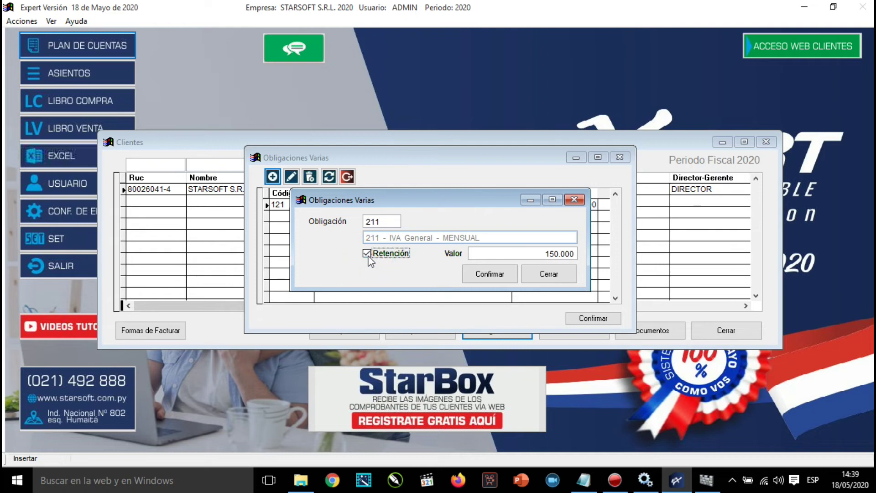
pyautogui.click(367, 254)
pyautogui.click(368, 256)
pyautogui.click(495, 275)
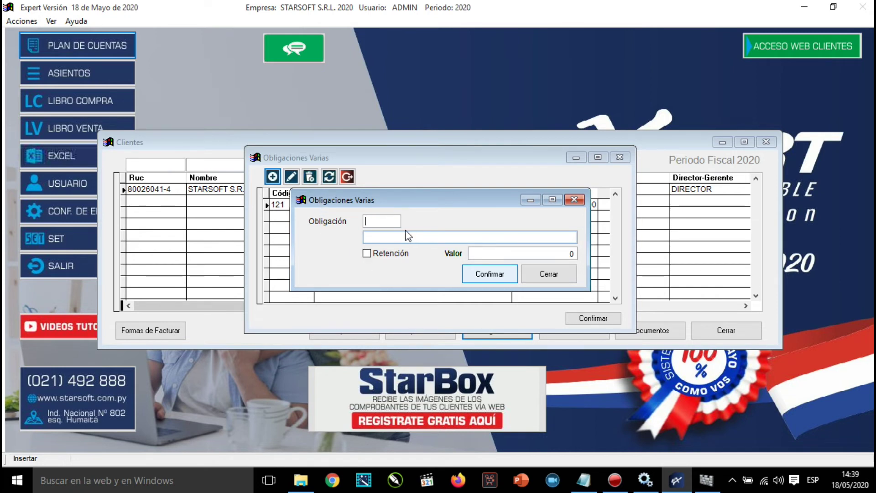
# Close the blank new-obligation forms without adding another obligation and confirm the client's obligations list
pyautogui.click(540, 276)
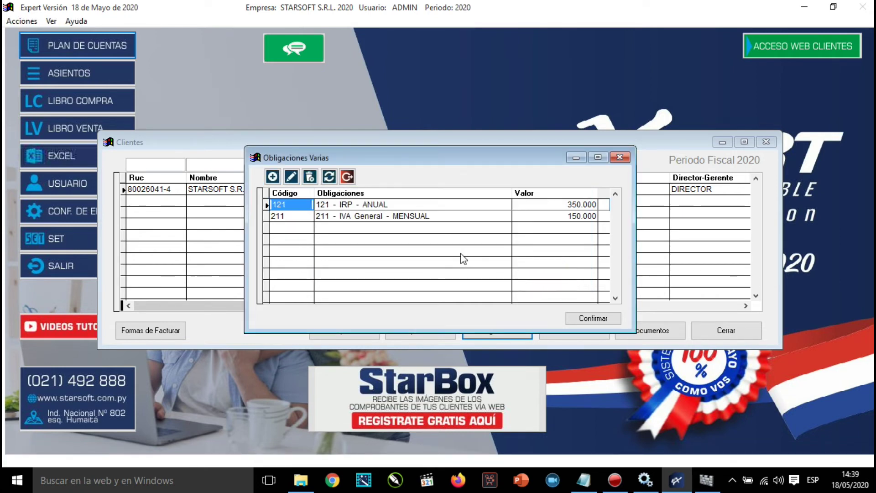
pyautogui.click(273, 177)
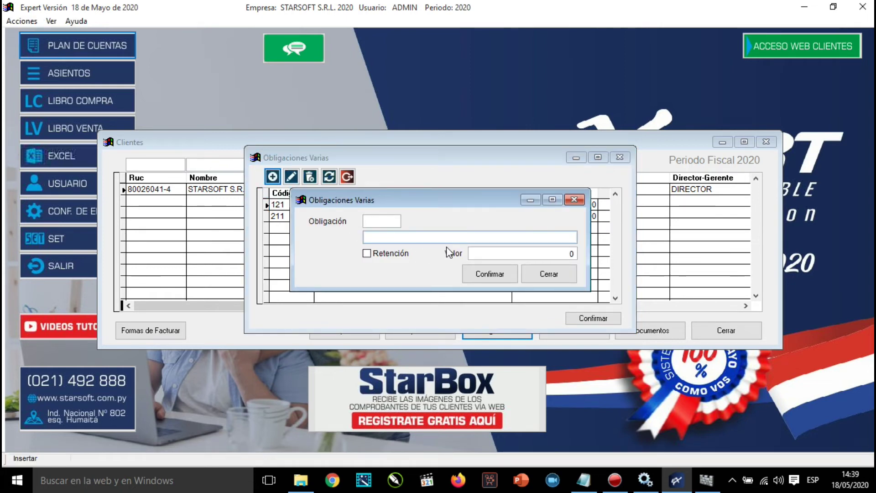
pyautogui.click(552, 276)
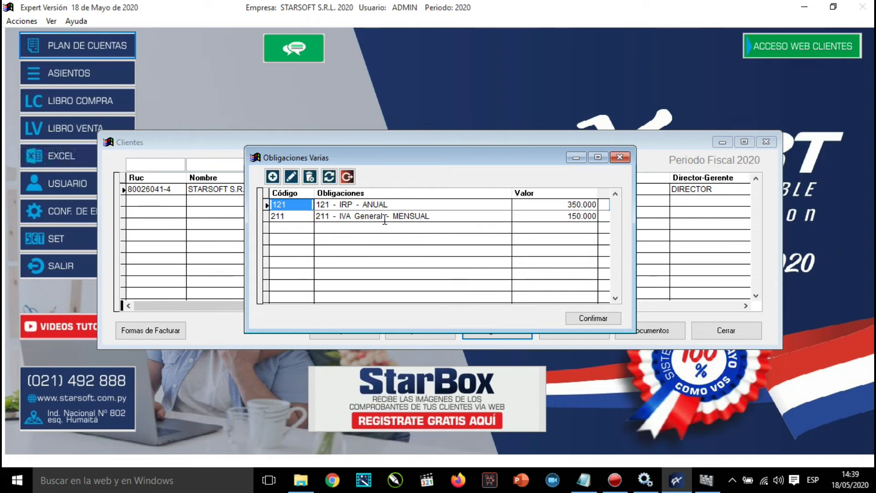
pyautogui.click(593, 317)
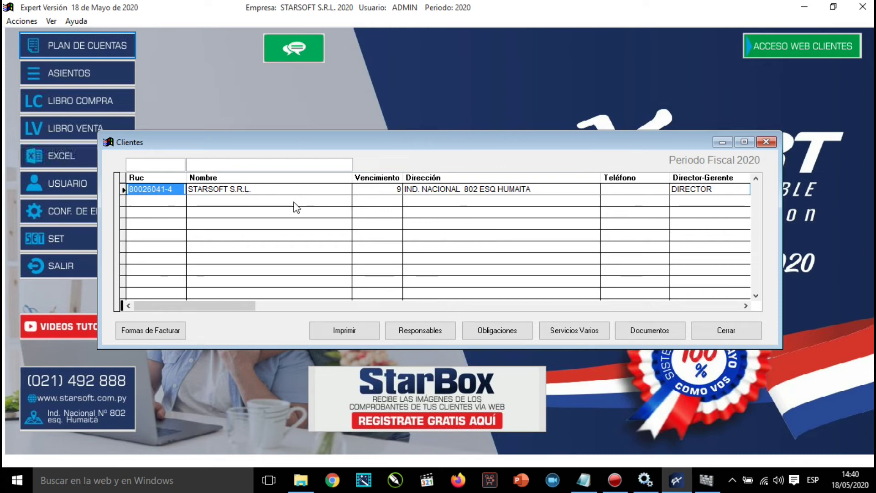
# Open the client's Servicios Varios and examine the value and request date of the BALANCE MENSUAL service
pyautogui.click(577, 332)
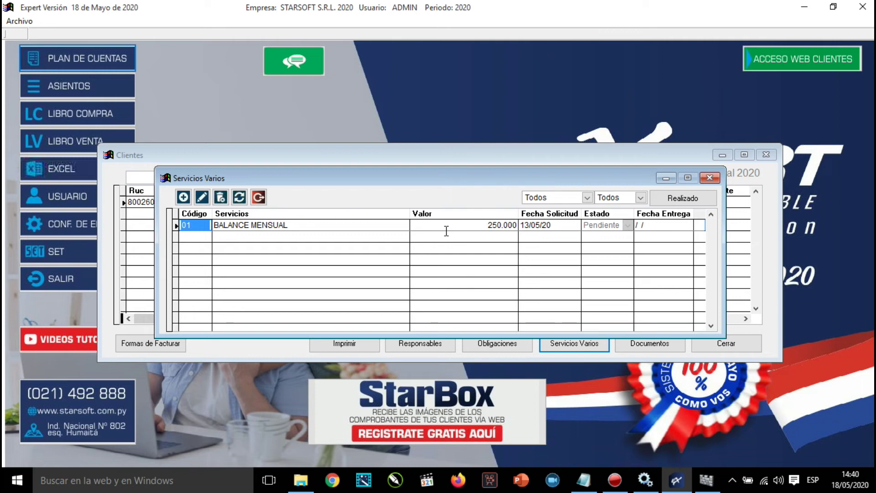
pyautogui.click(490, 227)
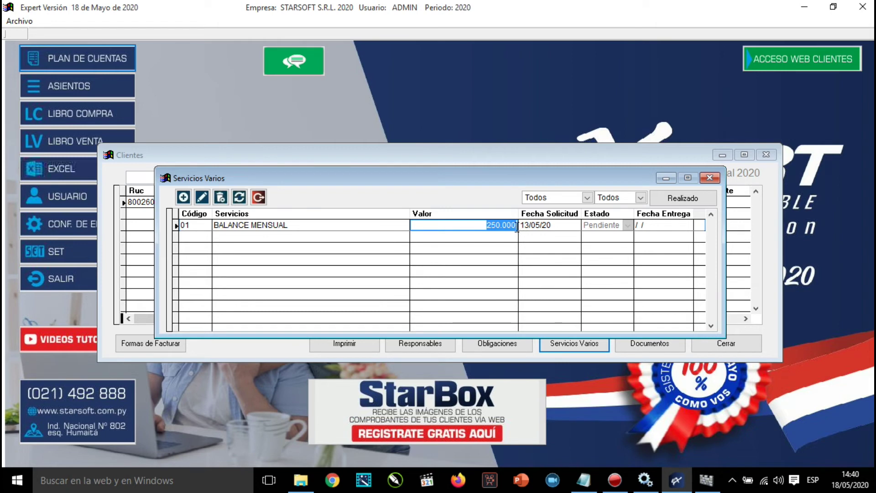
pyautogui.click(556, 224)
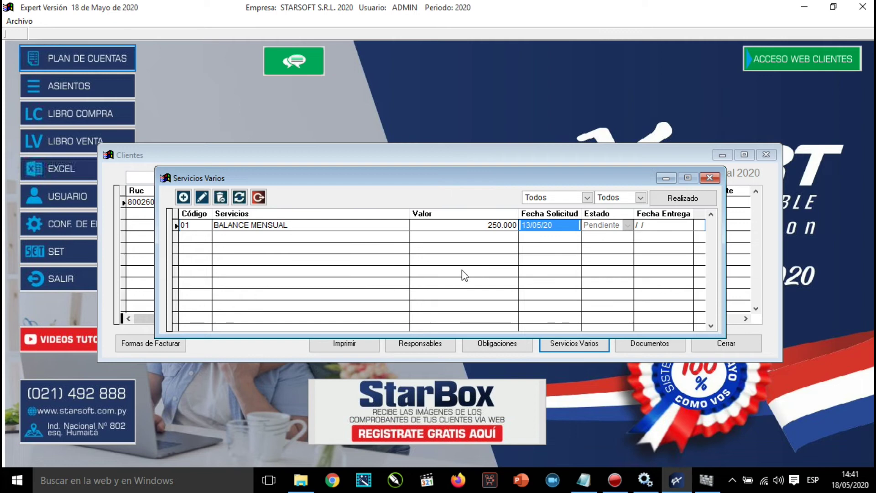
# Start a new service for the client and choose 02 - OTRO TIPO DE SERVICIOS from the defined services
pyautogui.click(183, 198)
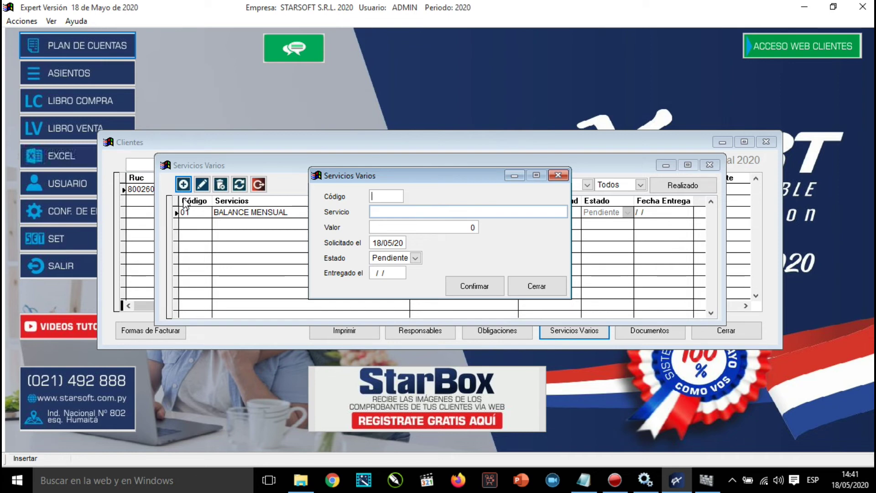
pyautogui.press('Return')
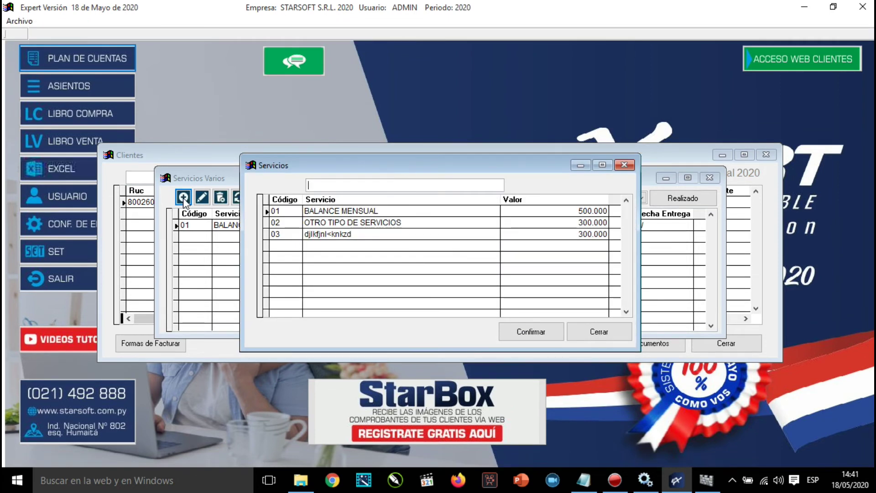
pyautogui.press('Down')
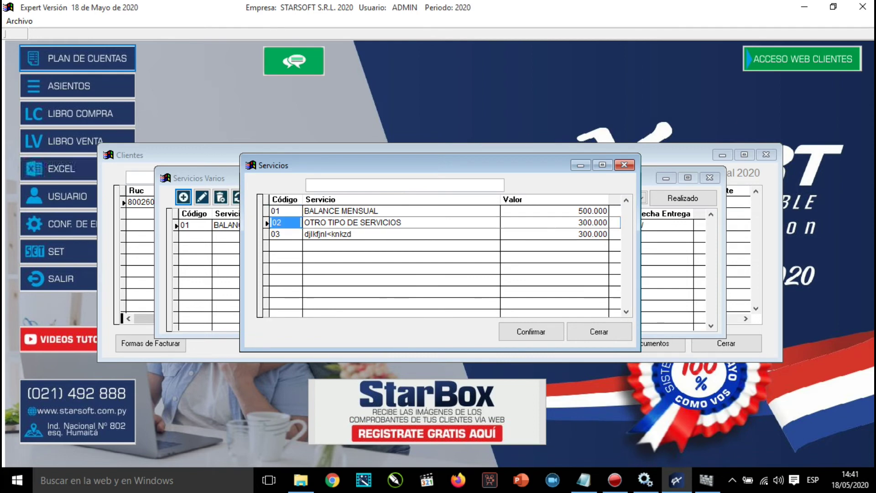
pyautogui.press('Down')
pyautogui.press('Up')
pyautogui.press('Return')
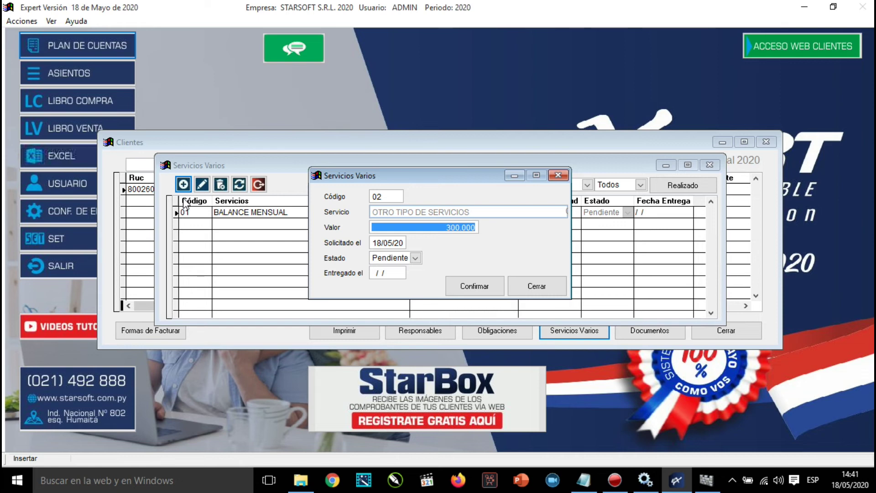
# Accept the value 300.000 and request date 18/05/20, leave Estado as Pendiente and save the service
pyautogui.press('Return')
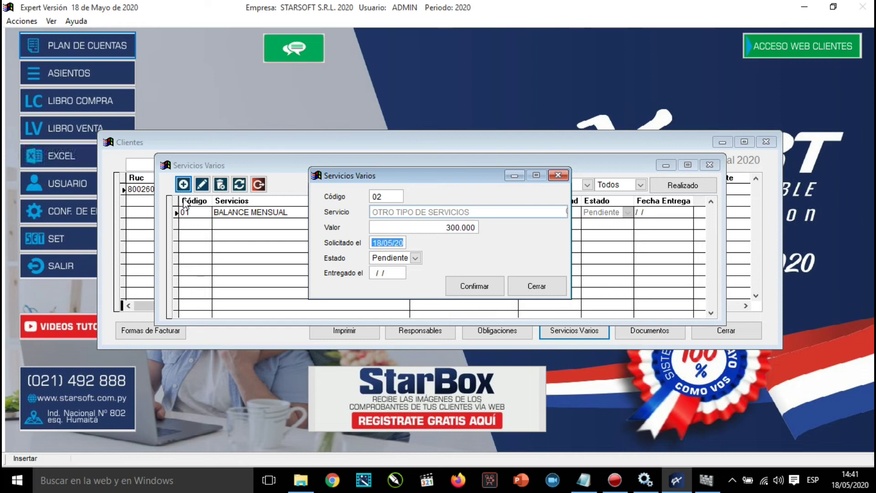
pyautogui.press('Return')
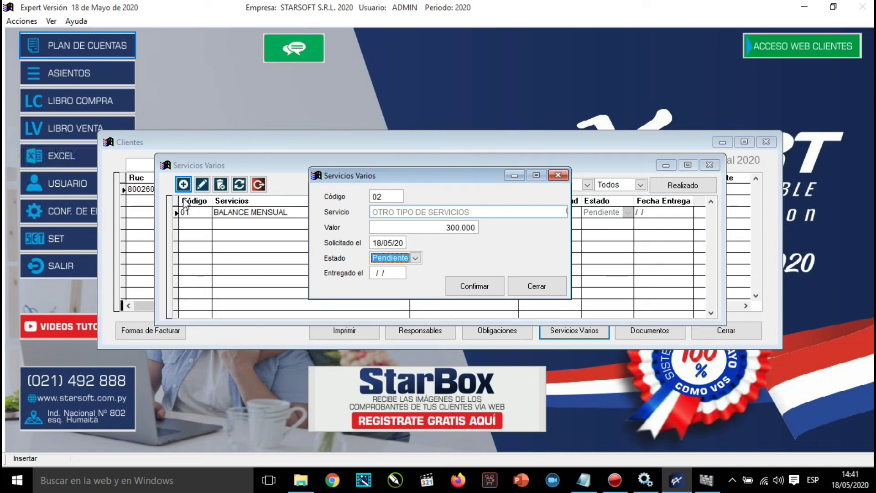
pyautogui.hotkey('alt', 'Down')
pyautogui.press('Down')
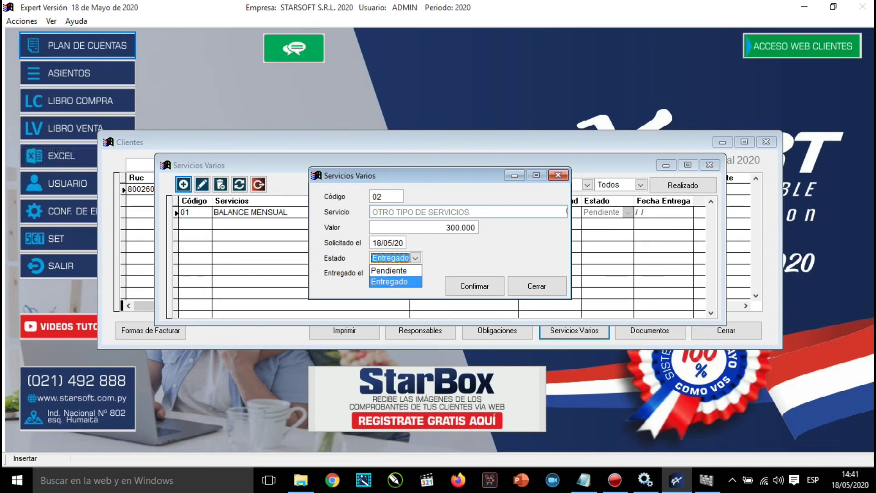
pyautogui.press('Up')
pyautogui.press('Down')
pyautogui.press('Up')
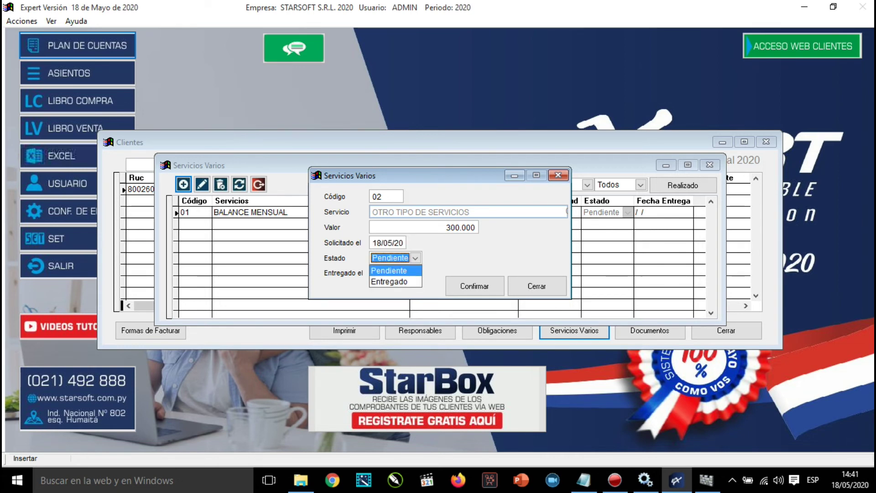
pyautogui.press('Return')
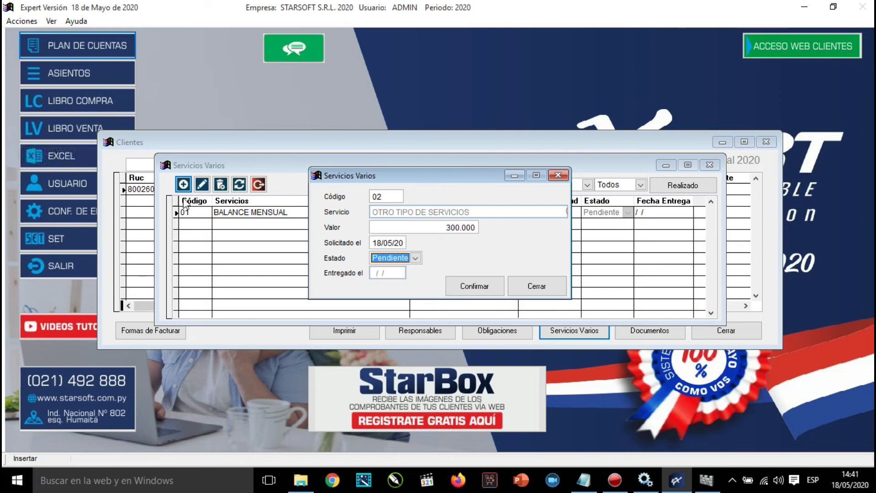
pyautogui.press('Return')
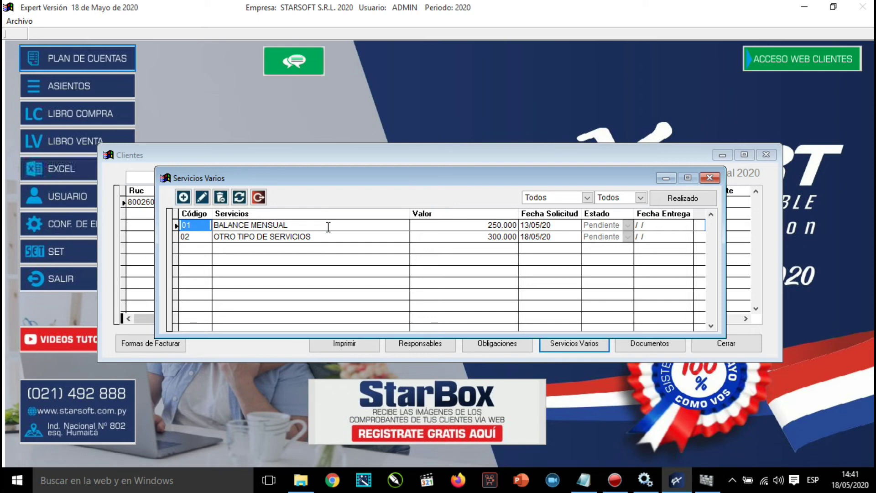
# Check the month and status filter options of the client's services, keep both on Todos and close the services list
pyautogui.click(566, 198)
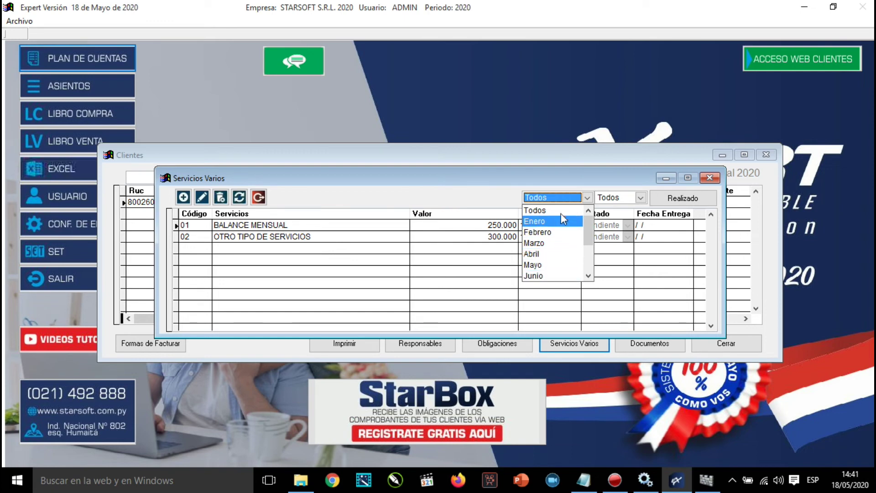
pyautogui.click(535, 210)
pyautogui.click(621, 199)
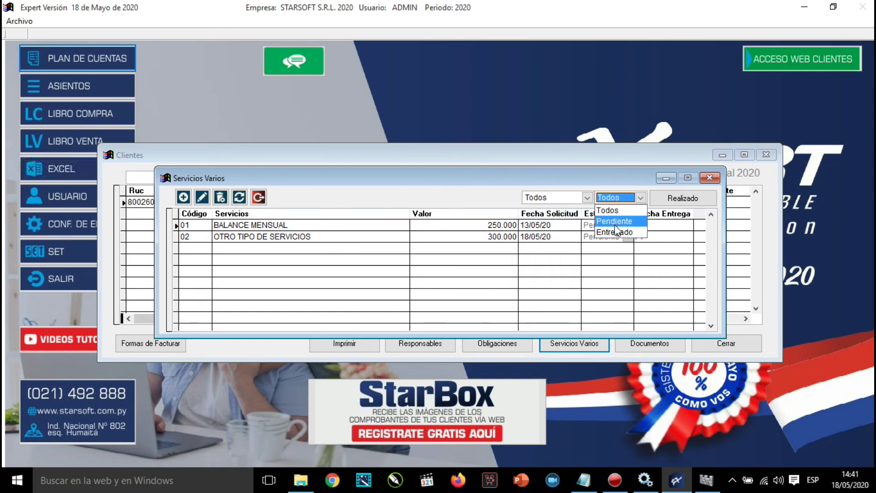
pyautogui.click(614, 209)
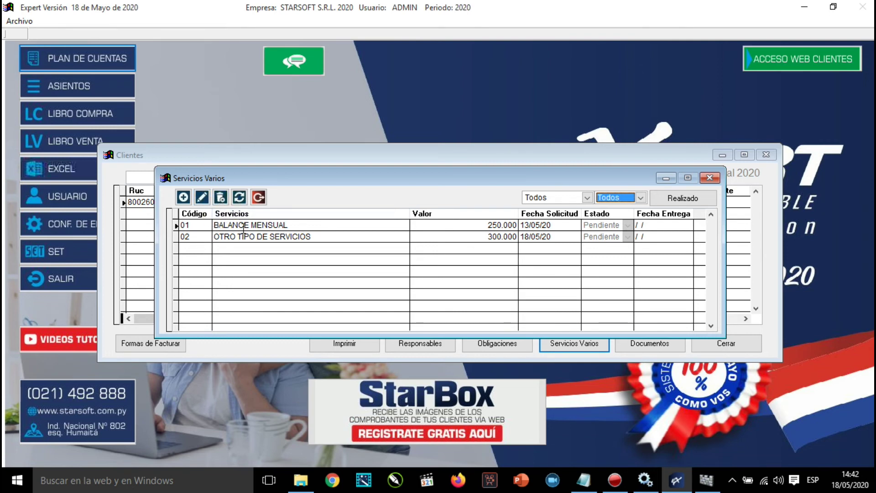
pyautogui.click(259, 197)
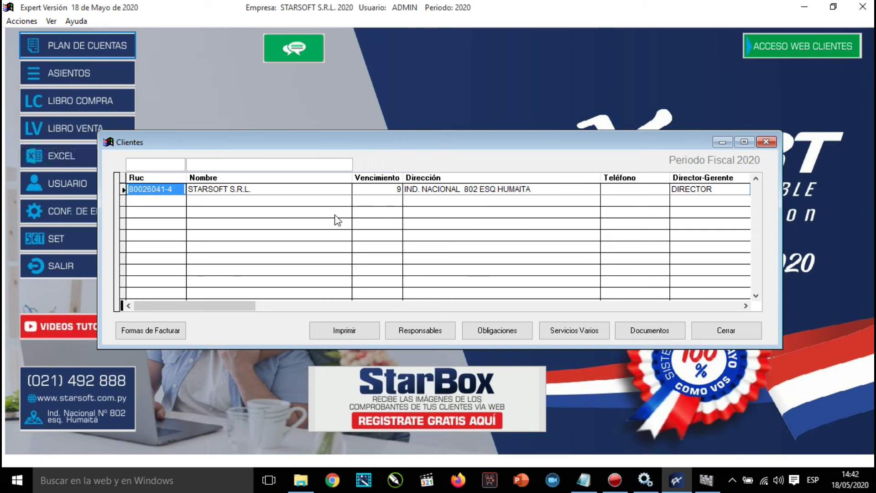
# Set the client's invoicing form to 2 Crédito after trying the other options, and confirm it
pyautogui.click(149, 332)
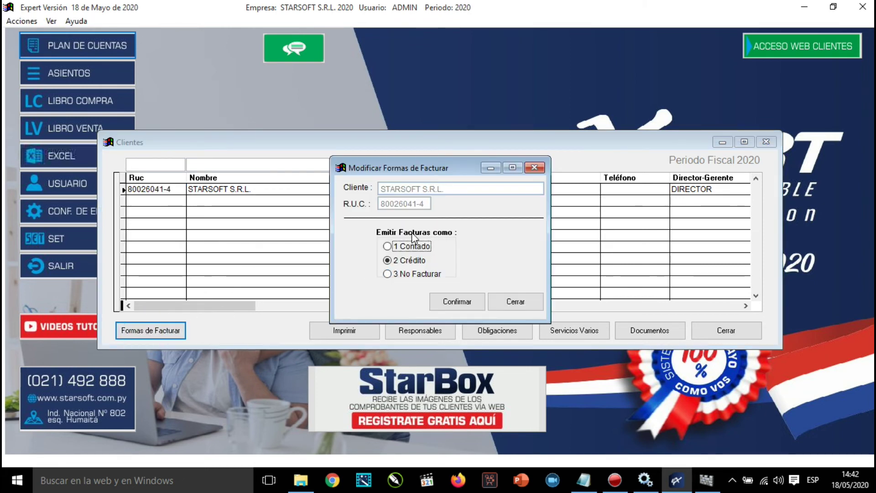
pyautogui.click(388, 248)
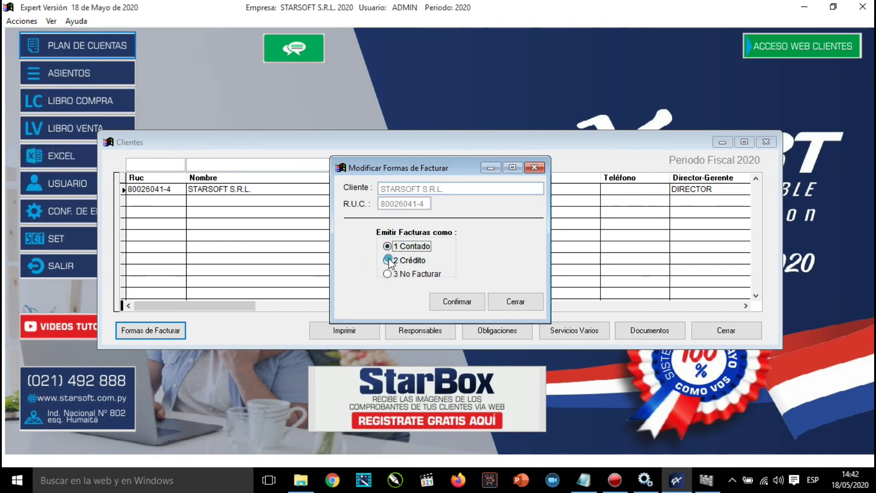
pyautogui.click(390, 260)
pyautogui.click(386, 274)
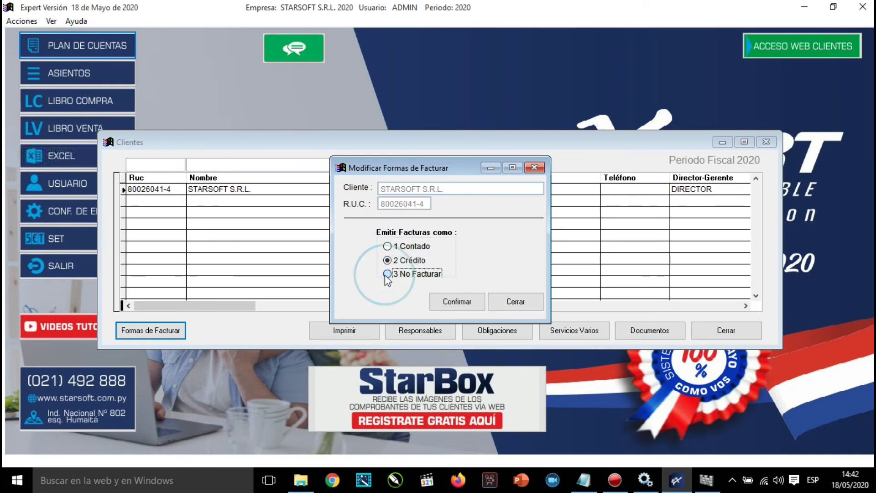
pyautogui.click(391, 260)
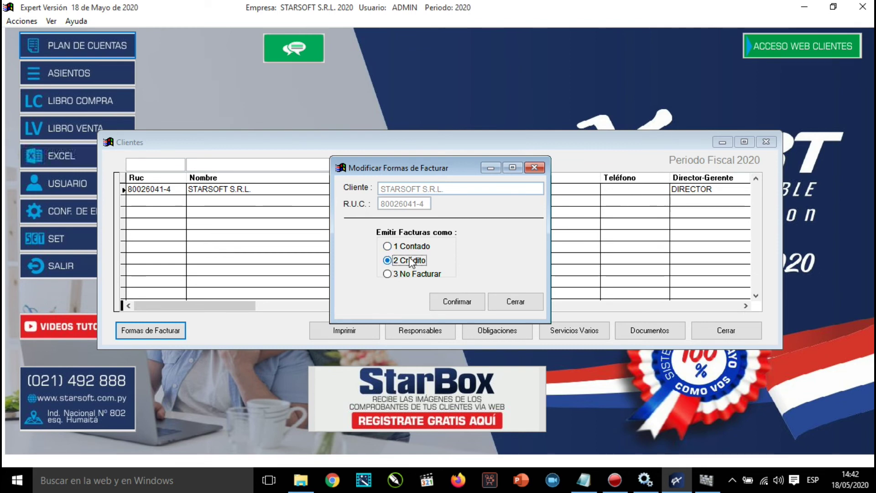
pyautogui.click(460, 300)
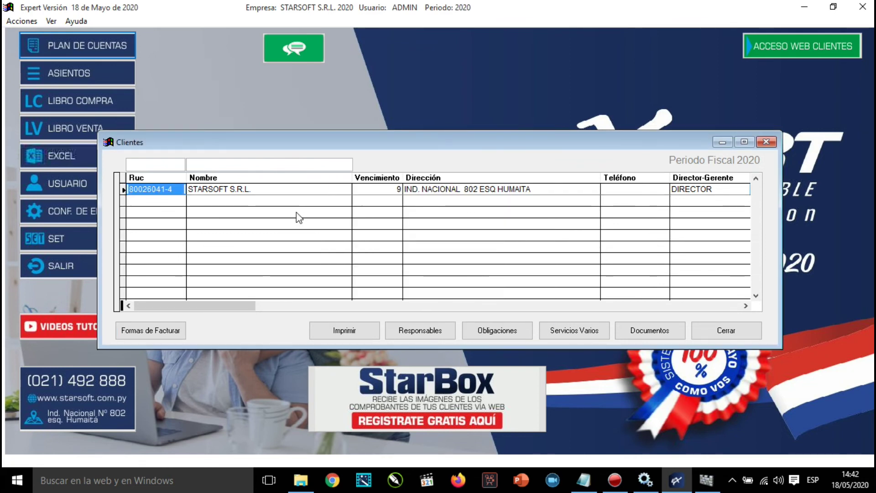
# Open the client's Responsables and look through the assistants available for assignment, closing that list without choosing one
pyautogui.click(412, 334)
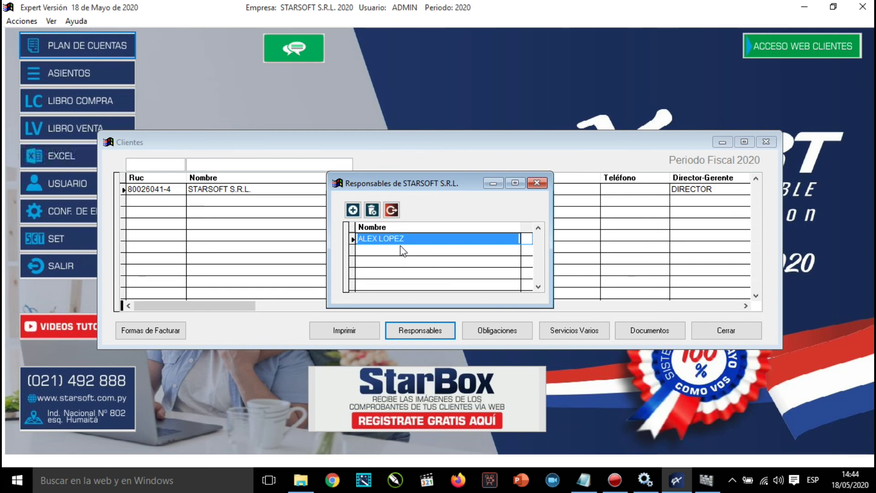
pyautogui.click(353, 209)
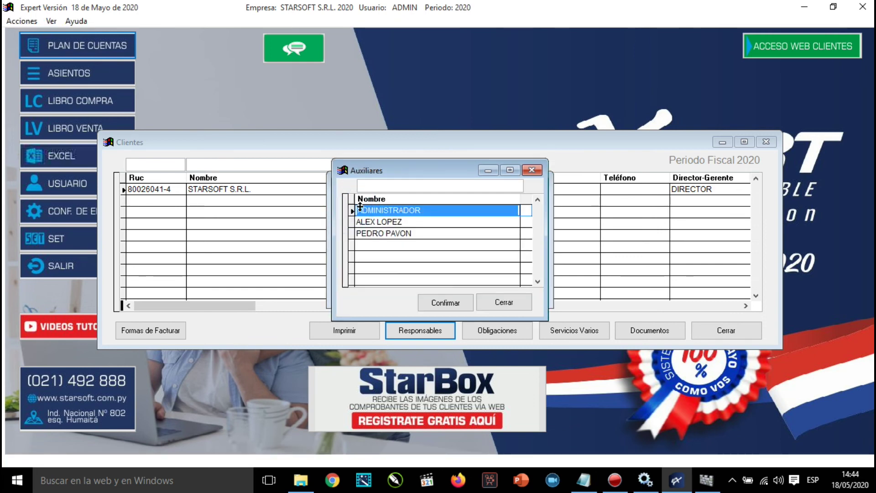
pyautogui.click(378, 229)
pyautogui.click(383, 223)
pyautogui.click(383, 214)
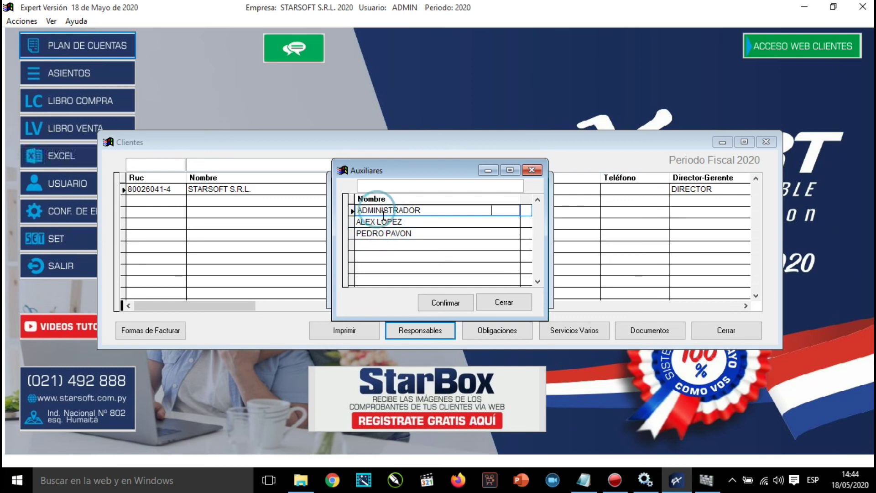
pyautogui.click(388, 222)
pyautogui.click(388, 234)
pyautogui.click(388, 223)
pyautogui.click(389, 213)
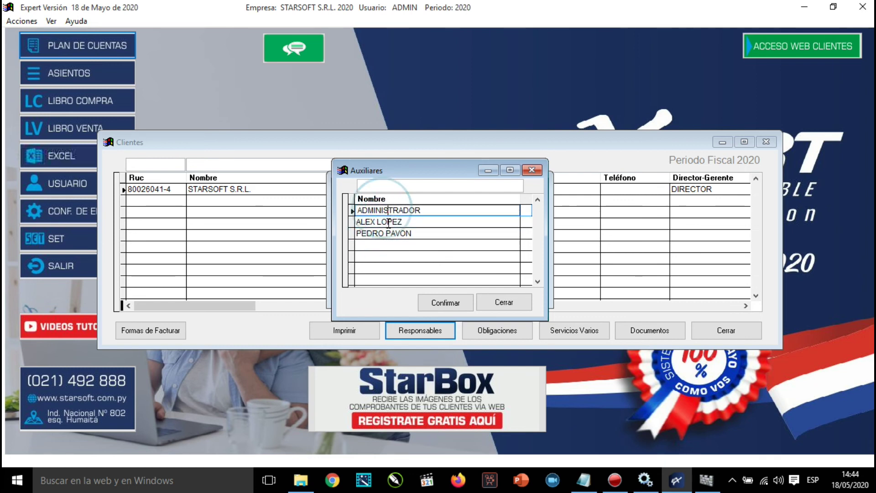
pyautogui.click(388, 222)
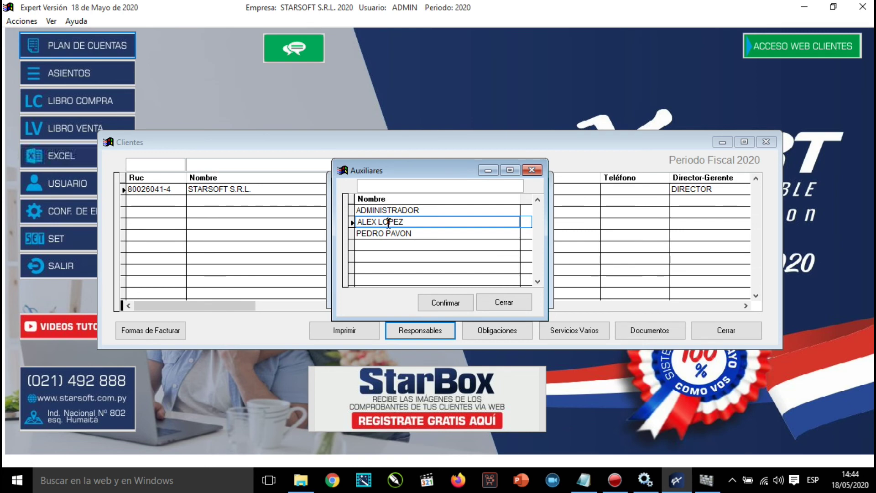
pyautogui.click(387, 210)
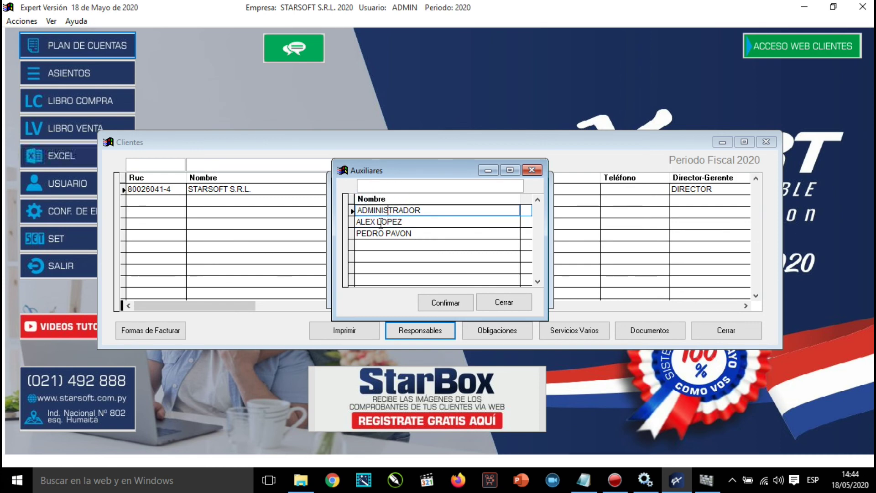
pyautogui.click(385, 221)
pyautogui.click(376, 233)
pyautogui.click(373, 222)
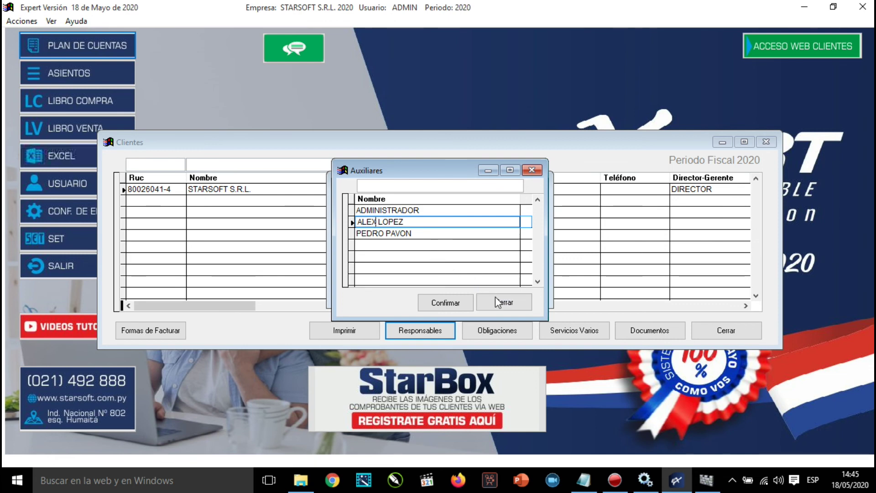
pyautogui.click(496, 300)
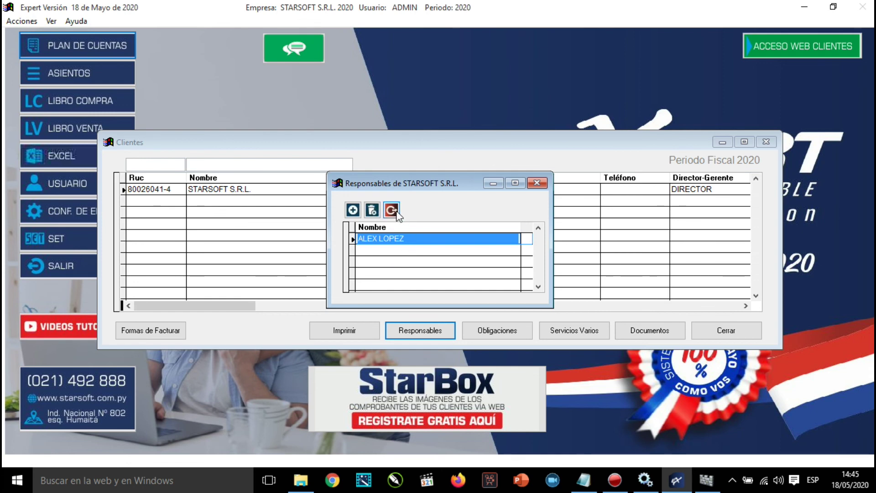
# Add ADMINISTRADOR as another responsible person for STARSOFT S.R.L. and close the client's Responsables list
pyautogui.click(352, 211)
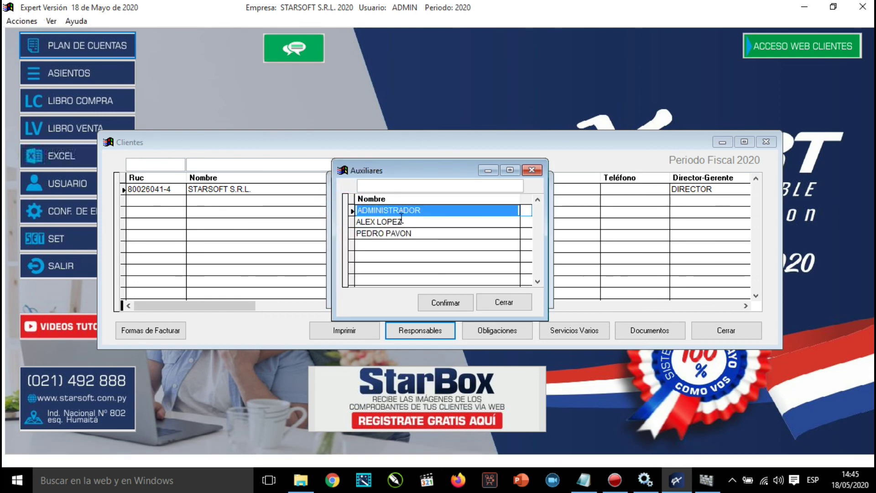
pyautogui.click(447, 302)
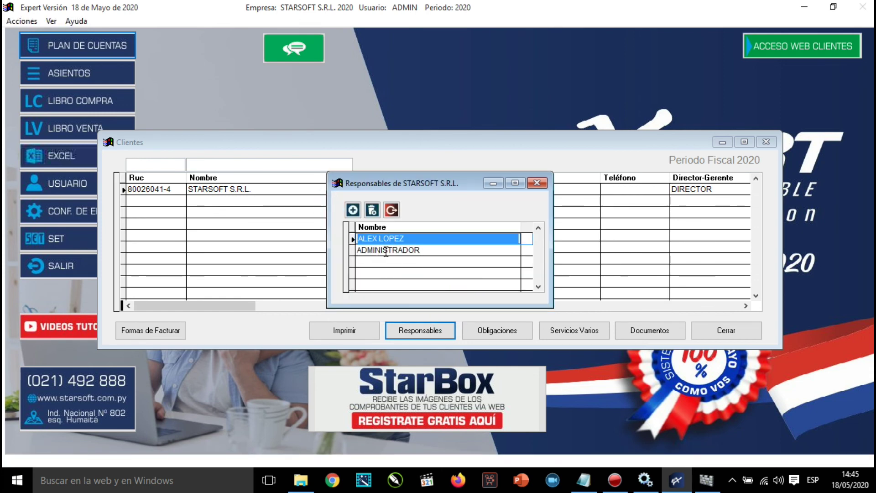
pyautogui.click(401, 250)
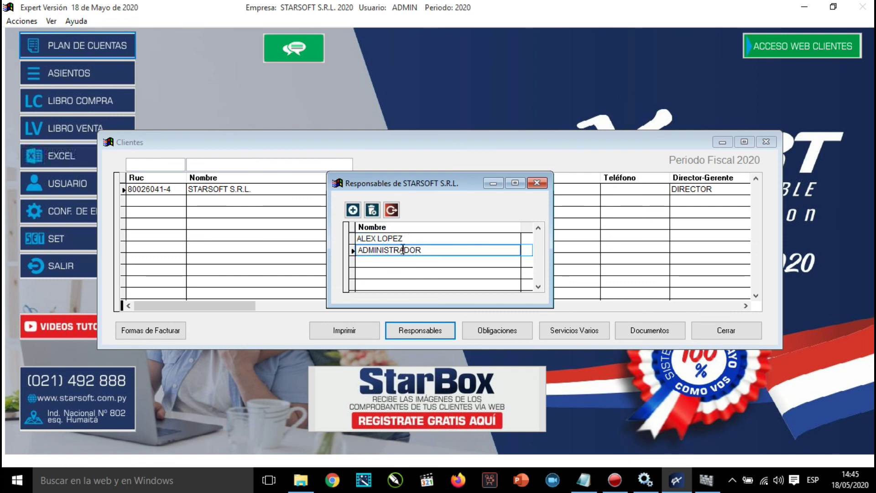
pyautogui.click(397, 238)
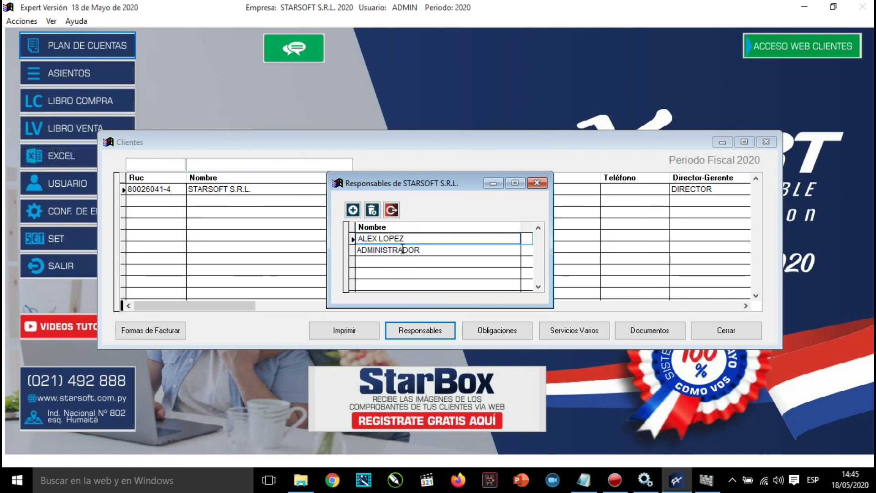
pyautogui.click(415, 251)
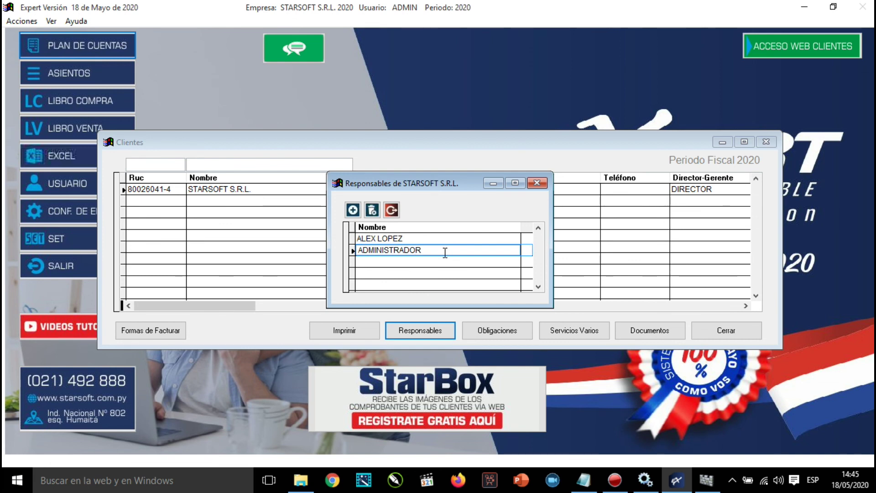
pyautogui.click(415, 238)
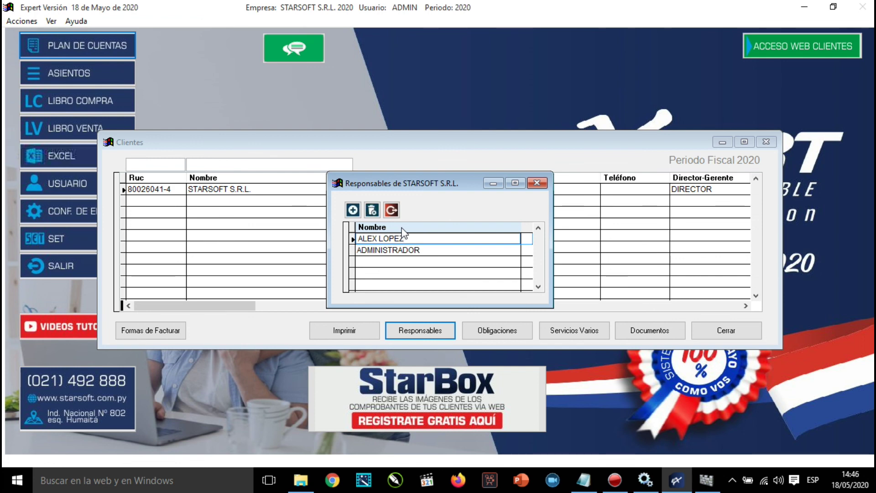
pyautogui.click(390, 210)
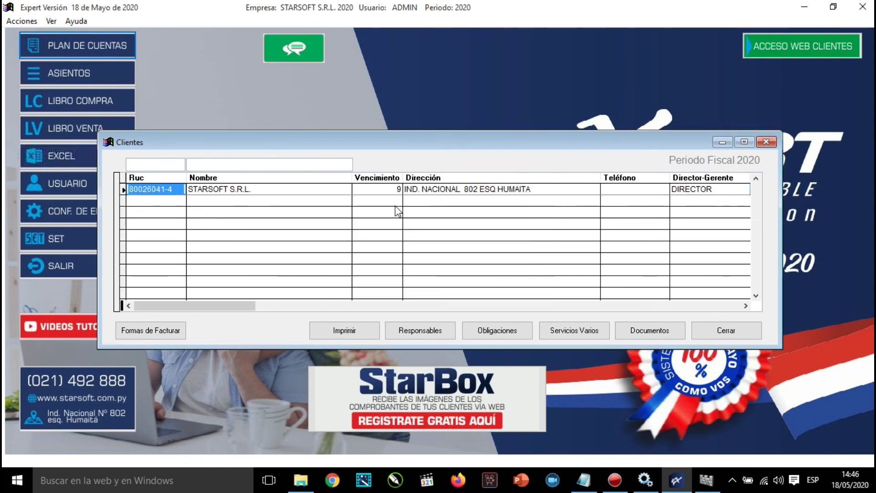
# Preview the basic printed client list for the range 2020 to 2020 with no detail sections included, and close the preview
pyautogui.click(343, 331)
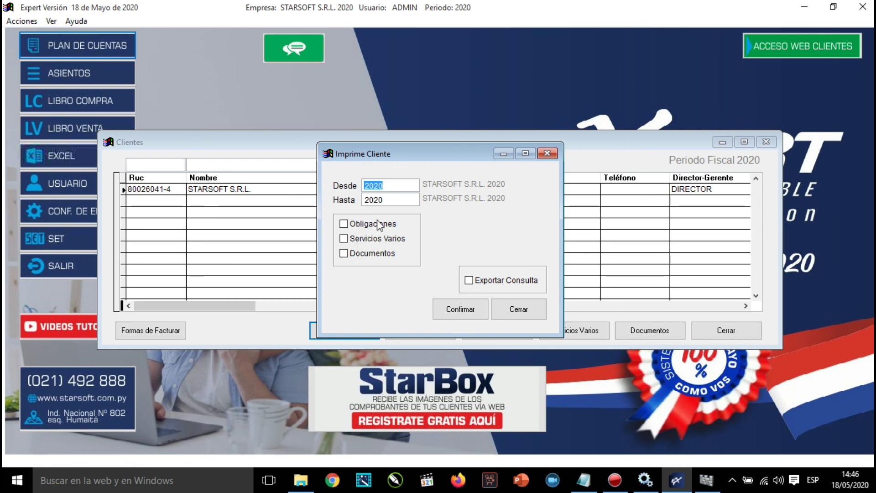
pyautogui.click(468, 314)
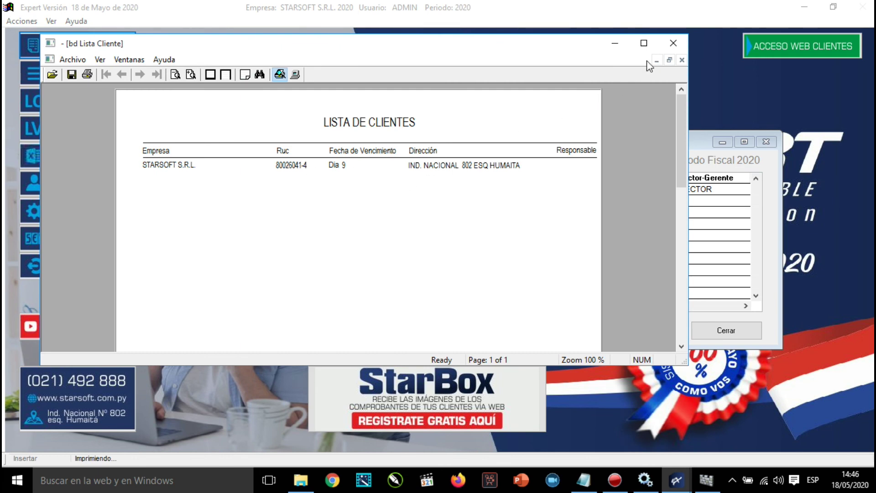
pyautogui.click(673, 43)
# Preview the client list report with Obligaciones and Servicios Varios included, and close the report, its print options and the Clientes list
pyautogui.click(372, 223)
pyautogui.click(376, 238)
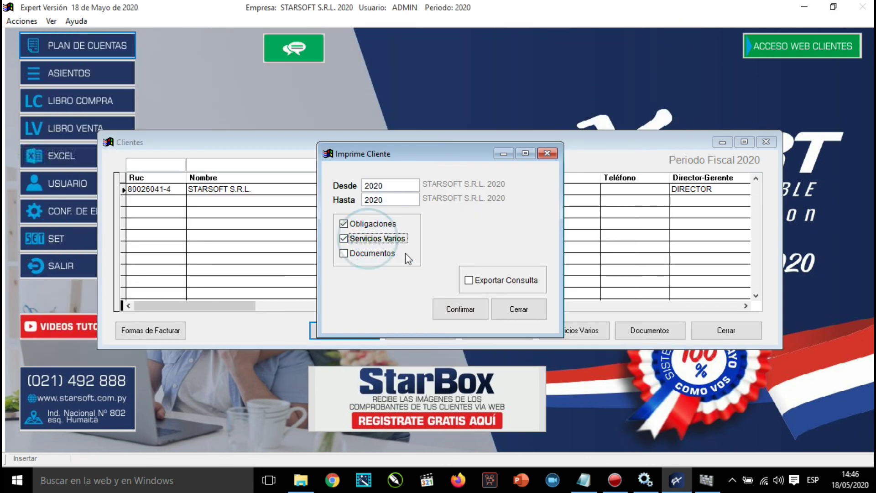
pyautogui.click(461, 302)
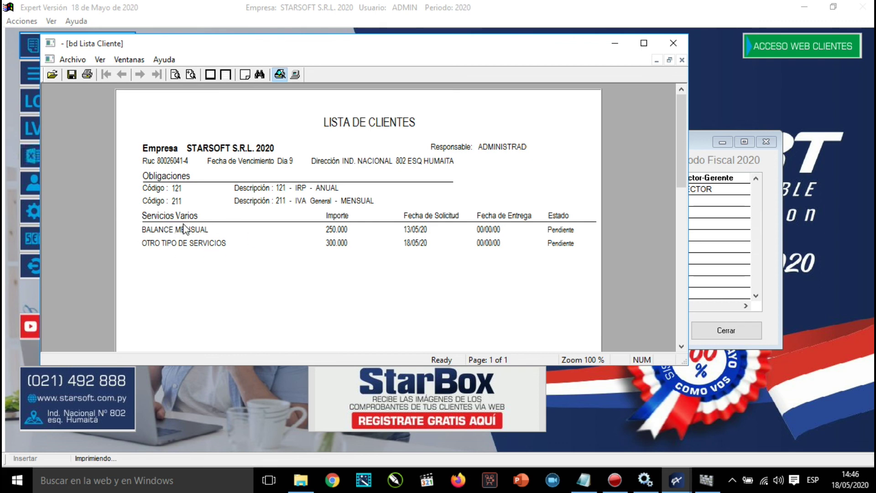
pyautogui.click(673, 44)
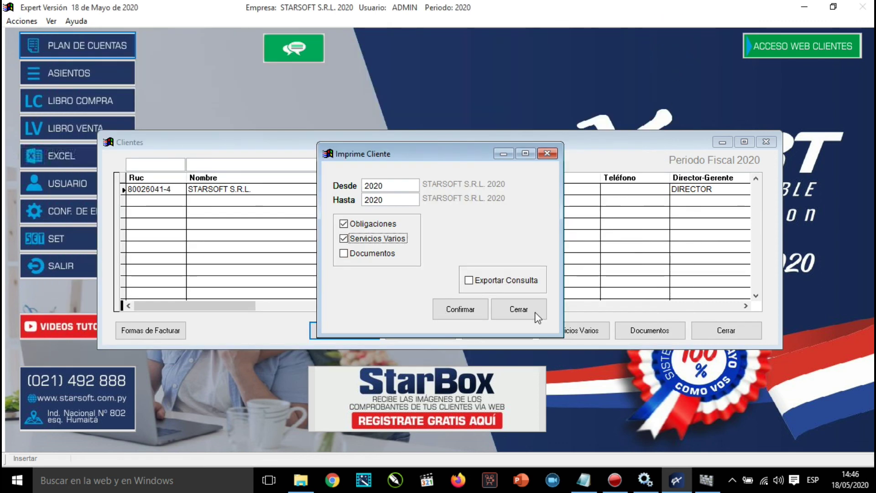
pyautogui.click(519, 310)
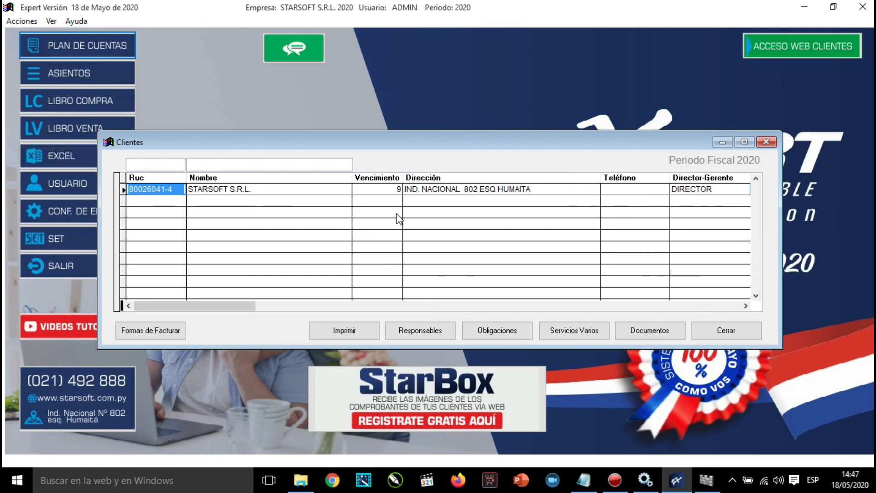
pyautogui.click(720, 333)
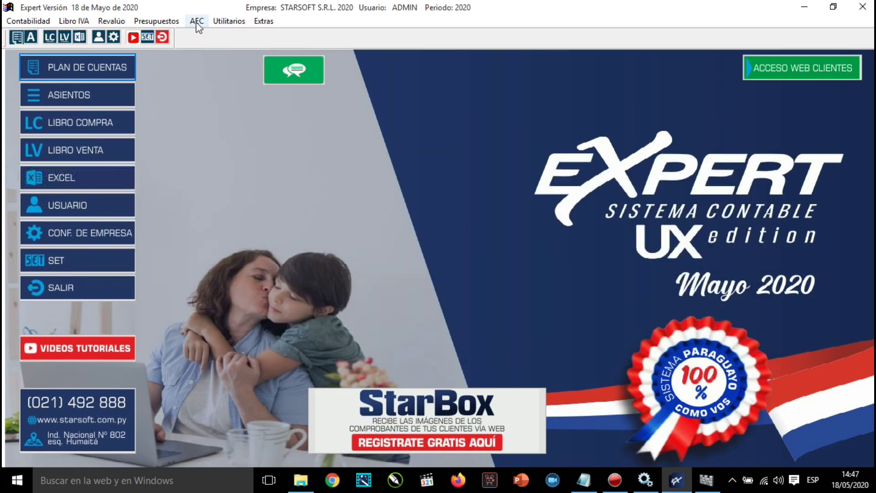
pyautogui.click(197, 21)
pyautogui.moveTo(203, 47)
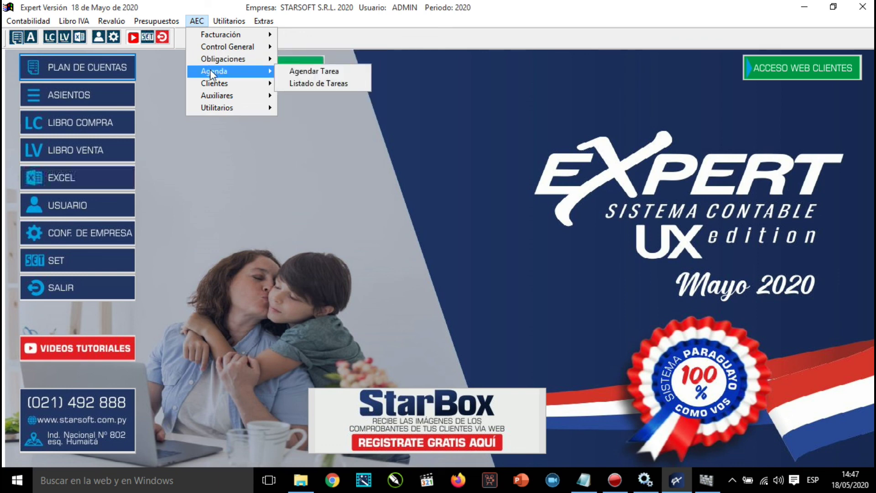
pyautogui.moveTo(210, 87)
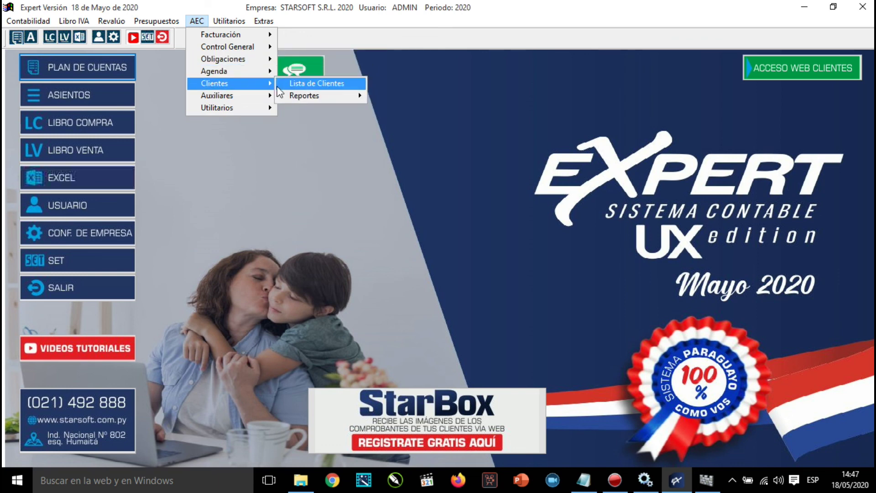
pyautogui.moveTo(301, 97)
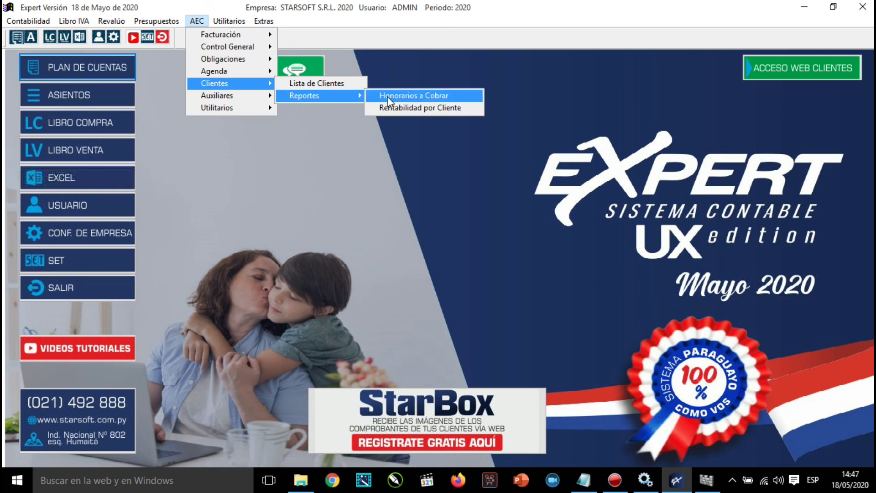
pyautogui.moveTo(267, 35)
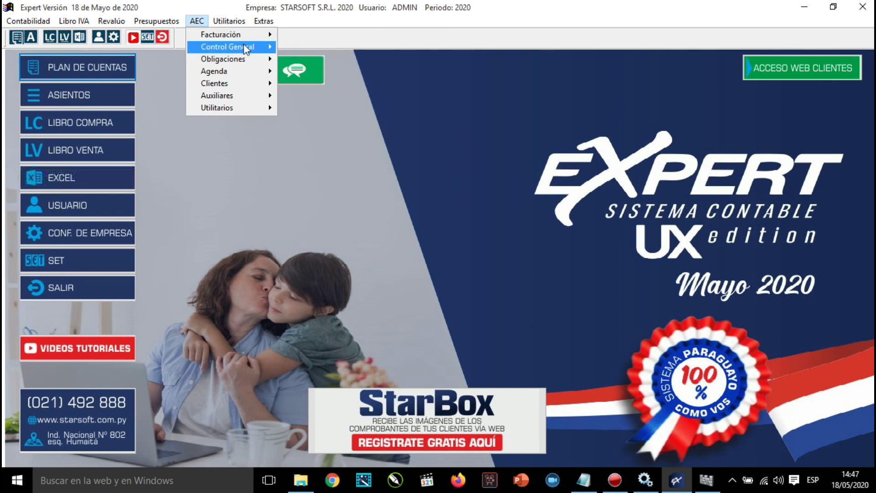
pyautogui.moveTo(246, 49)
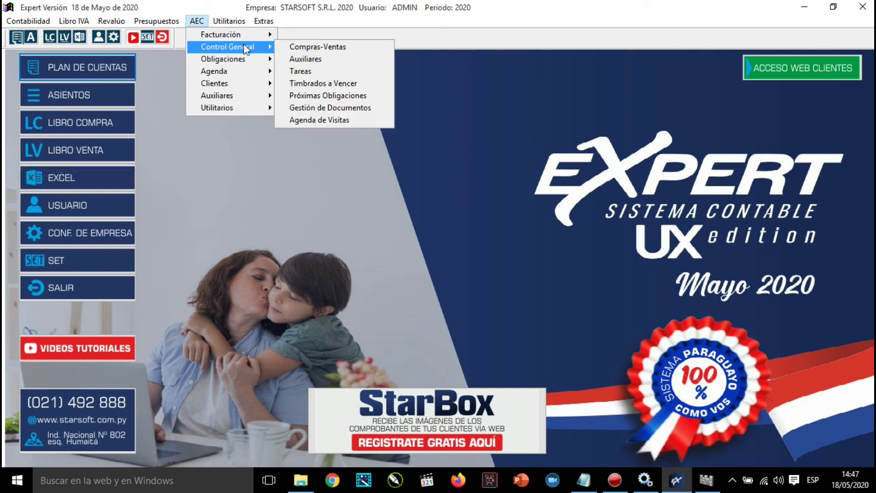
pyautogui.click(197, 23)
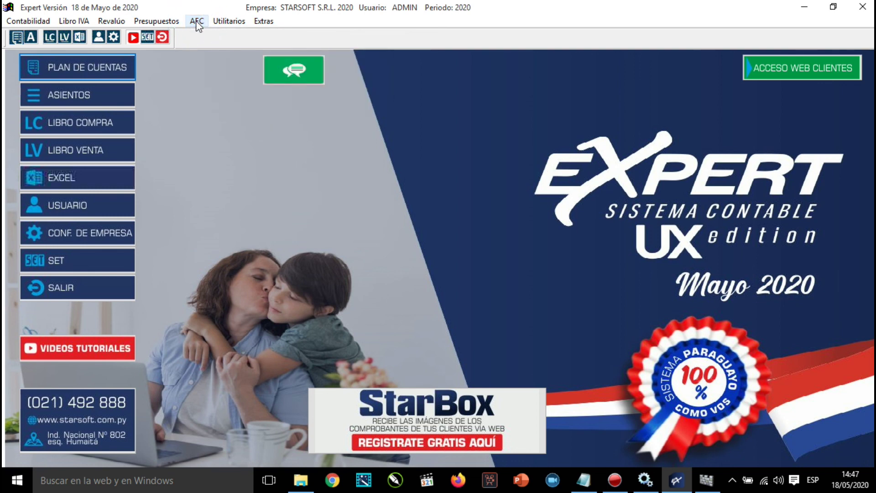